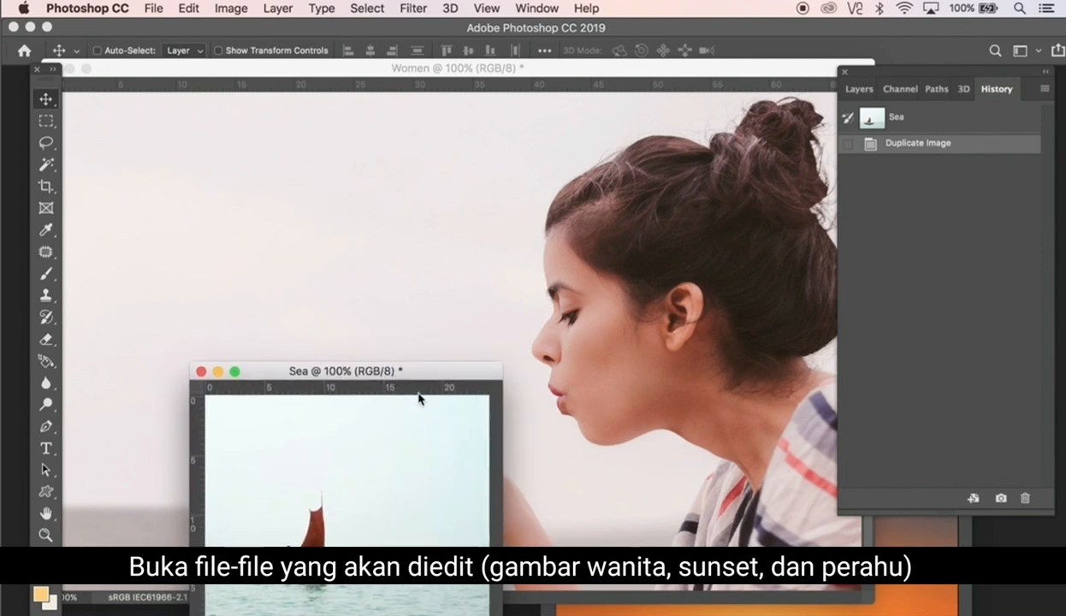
- Copy the Sunset image and the Sea boat image into the Women document as new layers with the Move tool
left_click(622, 610)
left_click_drag(632, 477, 594, 359)
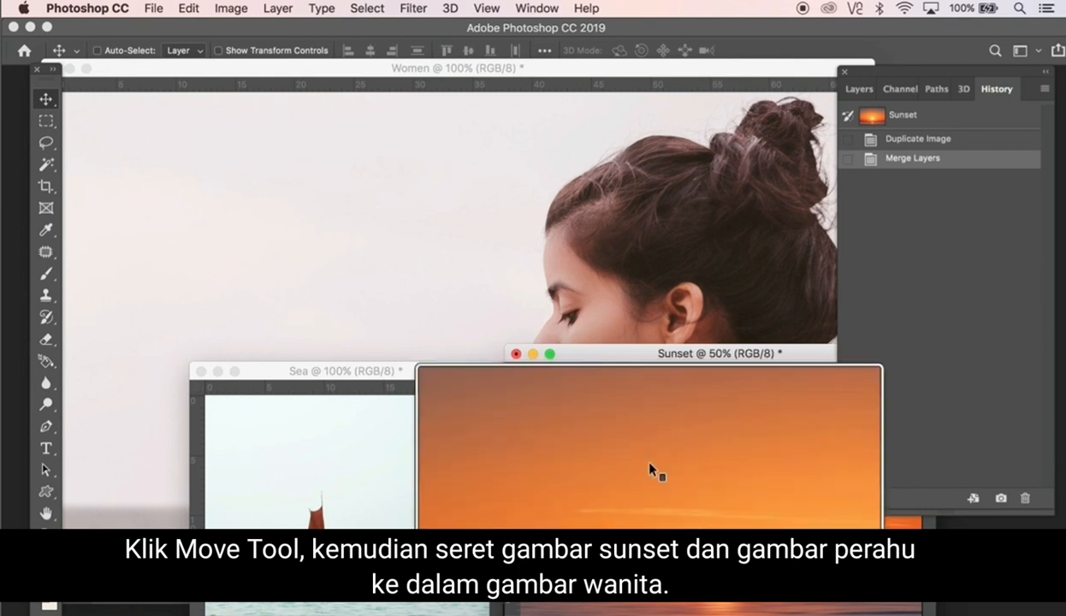
left_click_drag(649, 467, 467, 310)
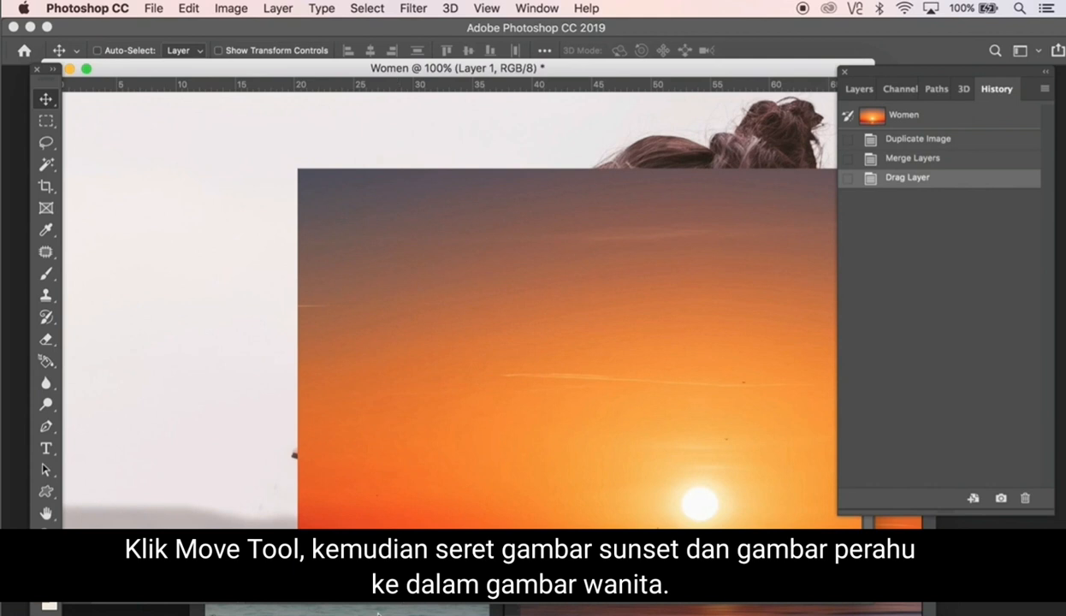
left_click(378, 611)
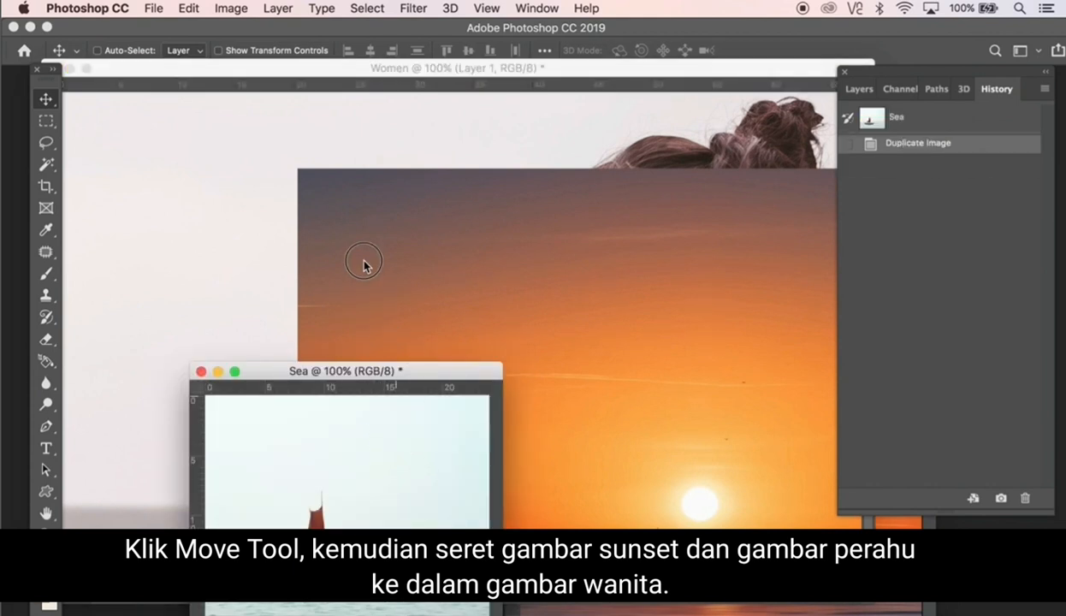
left_click_drag(357, 215, 364, 231)
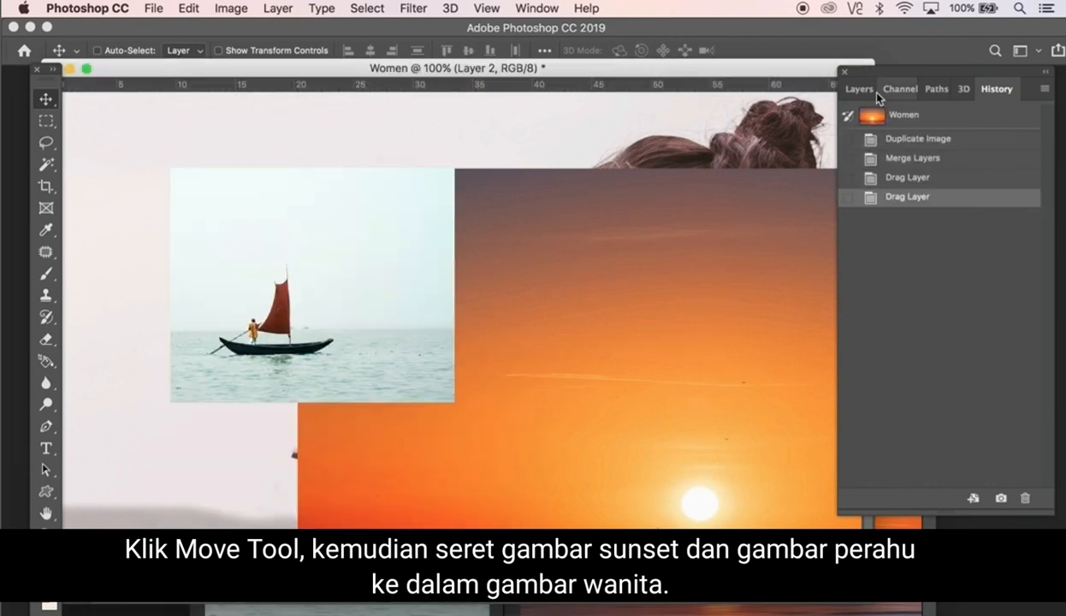
- Hide the boat layer and move the sunset layer so that it covers the whole canvas
left_click(859, 89)
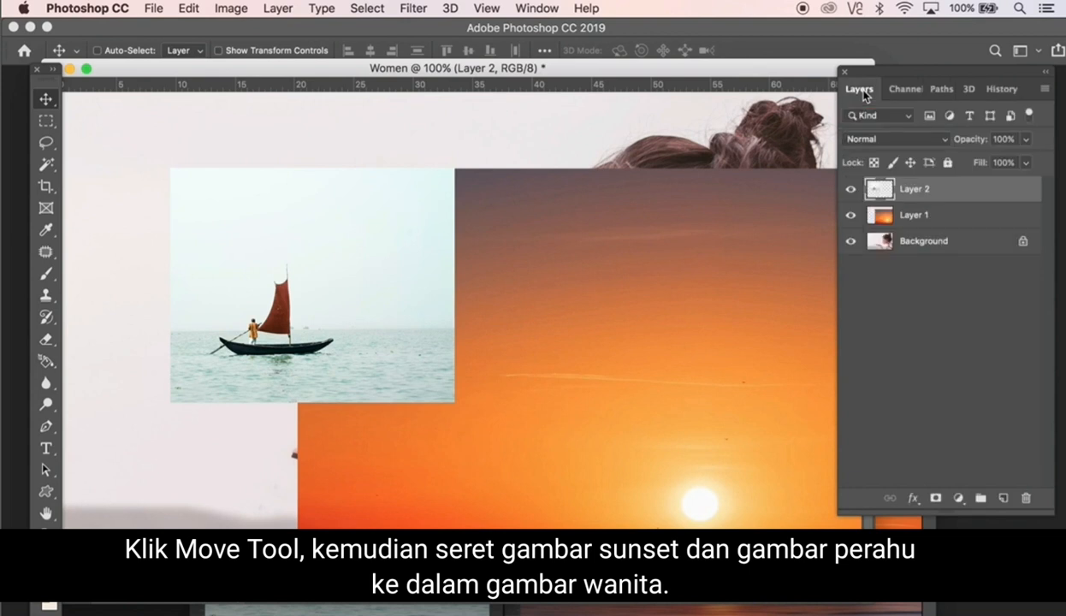
left_click(851, 190)
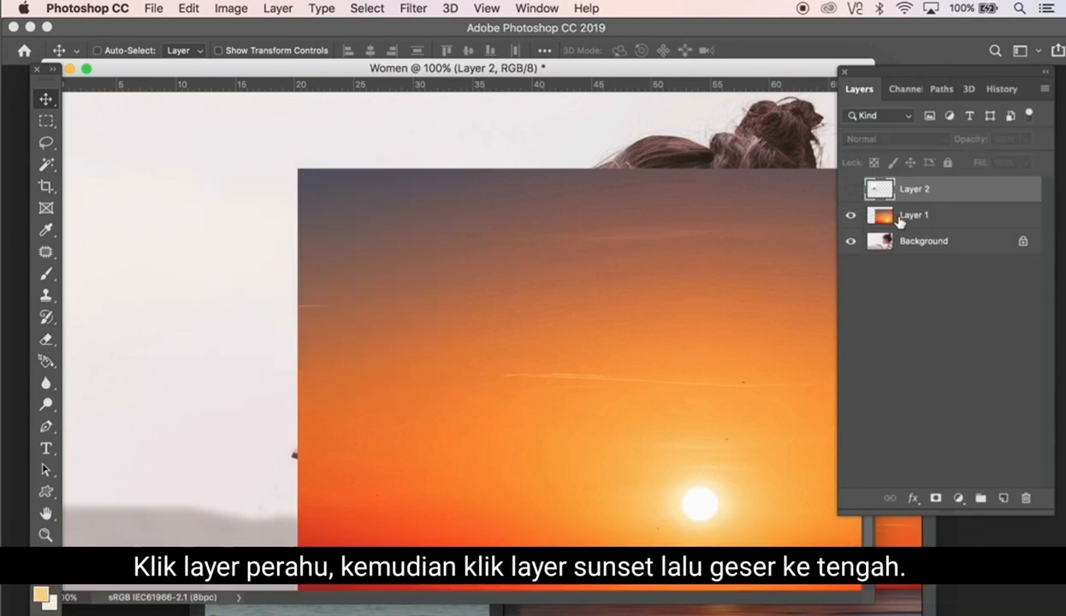
left_click(915, 217)
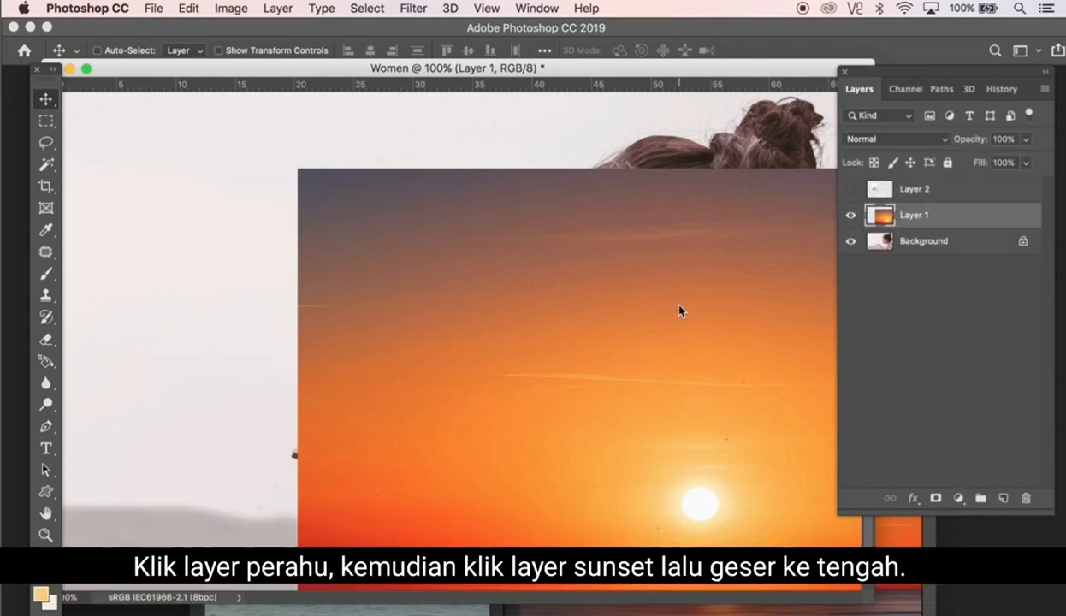
key("f")
left_click_drag(552, 319, 363, 254)
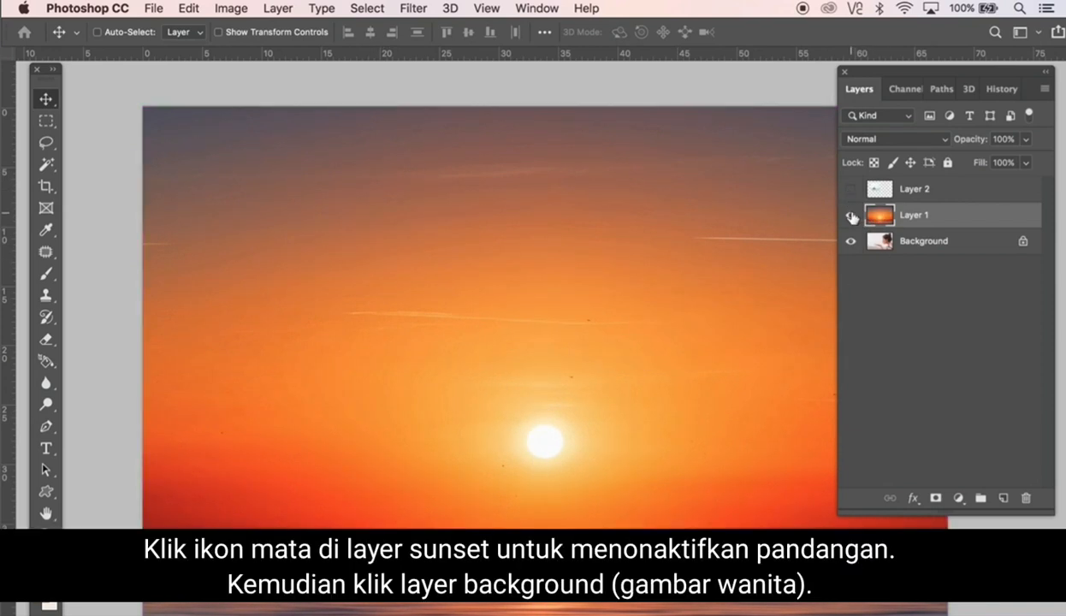
- Hide the sunset layer and make the Background layer with the woman active
left_click(850, 218)
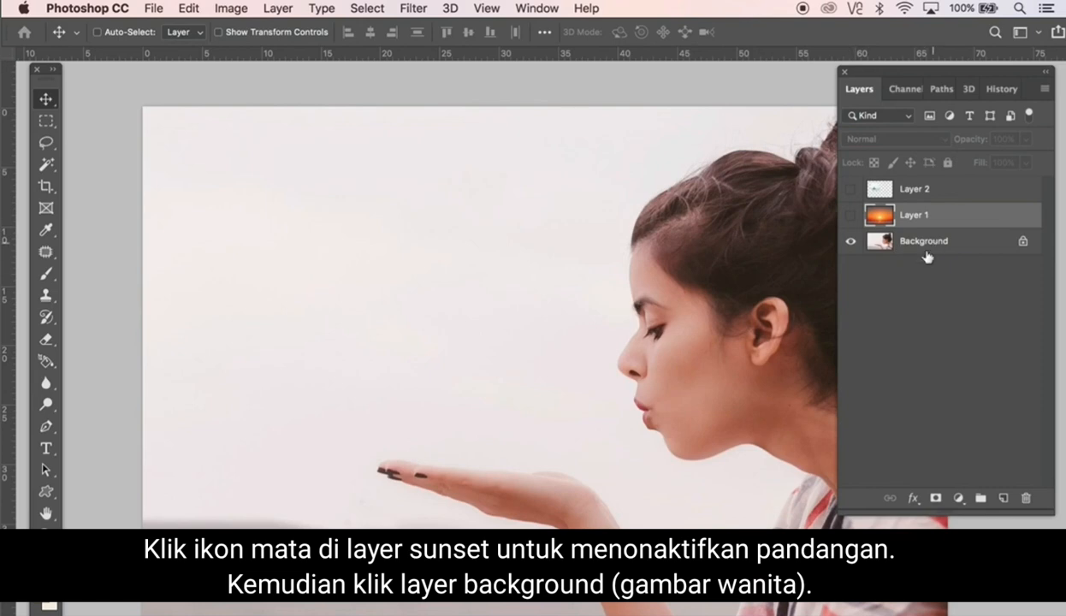
left_click(926, 250)
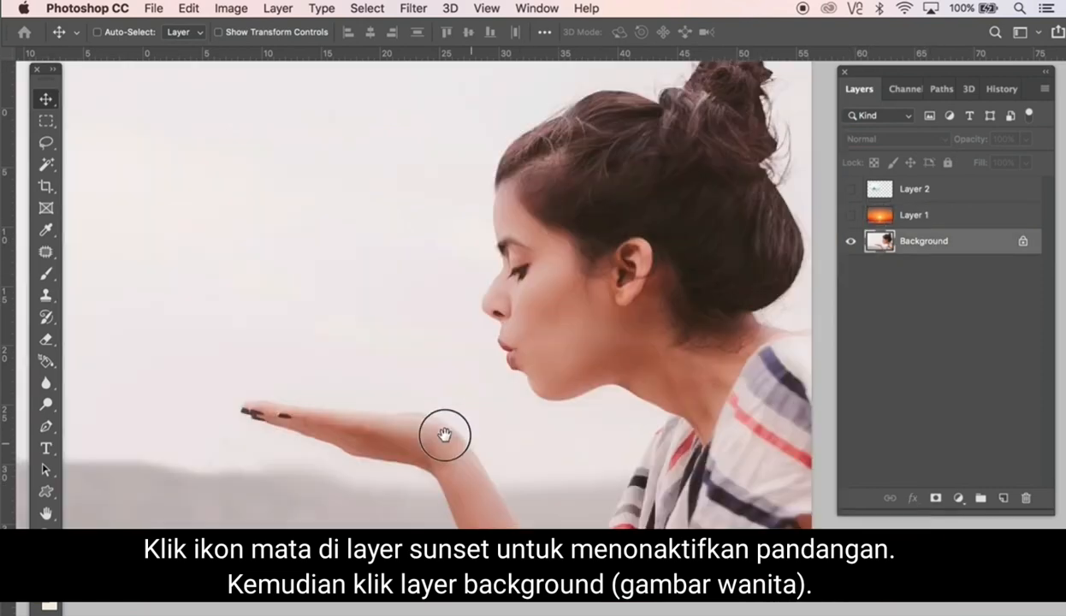
- Start a Pen tool path along the forearm's lower edge and the underside of the outstretched hand
left_click(454, 521, "super")
left_click(454, 522, "super")
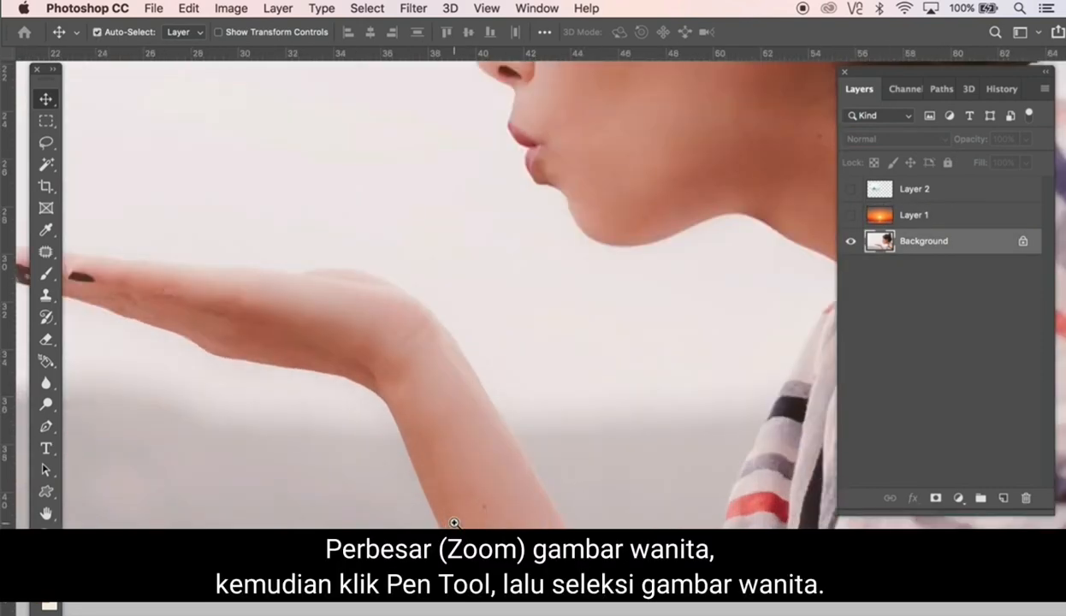
left_click(453, 519, "super")
left_click_drag(456, 511, 512, 526)
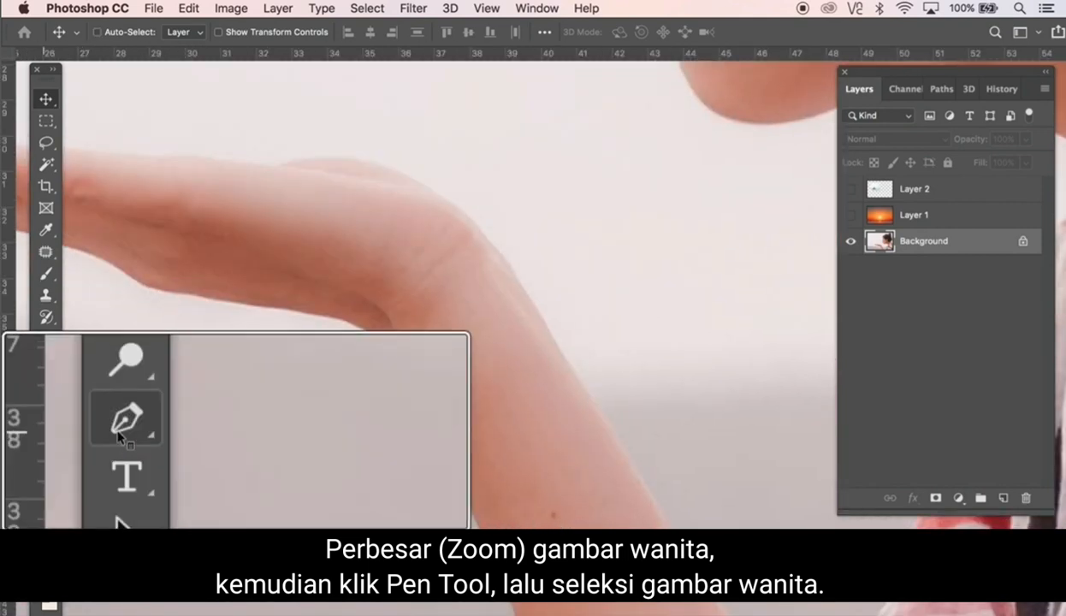
left_click(46, 426)
left_click(109, 425)
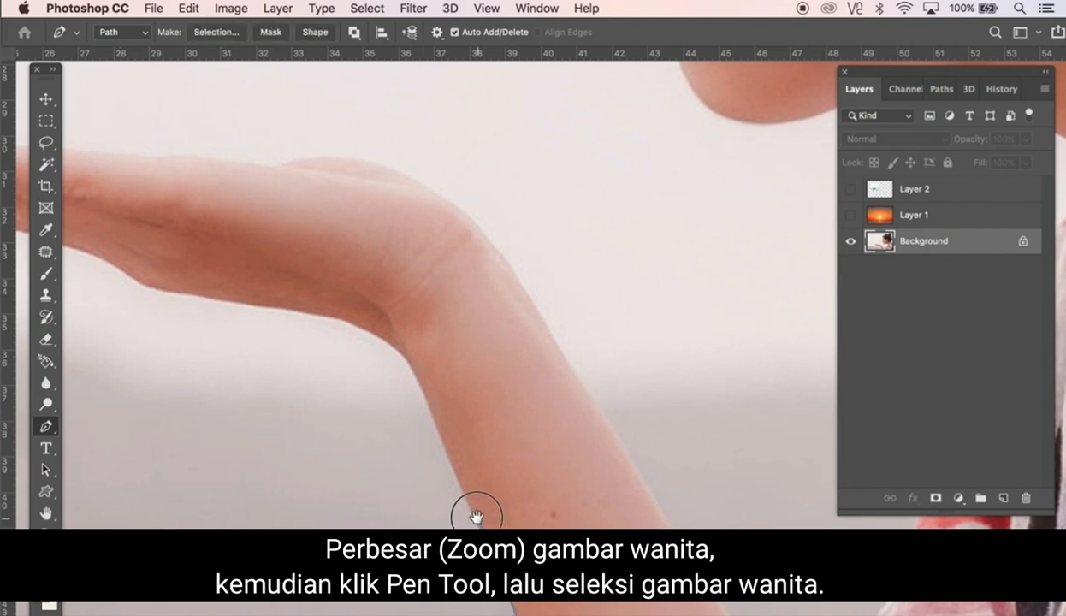
left_click_drag(432, 417, 420, 387)
left_click_drag(402, 346, 373, 336)
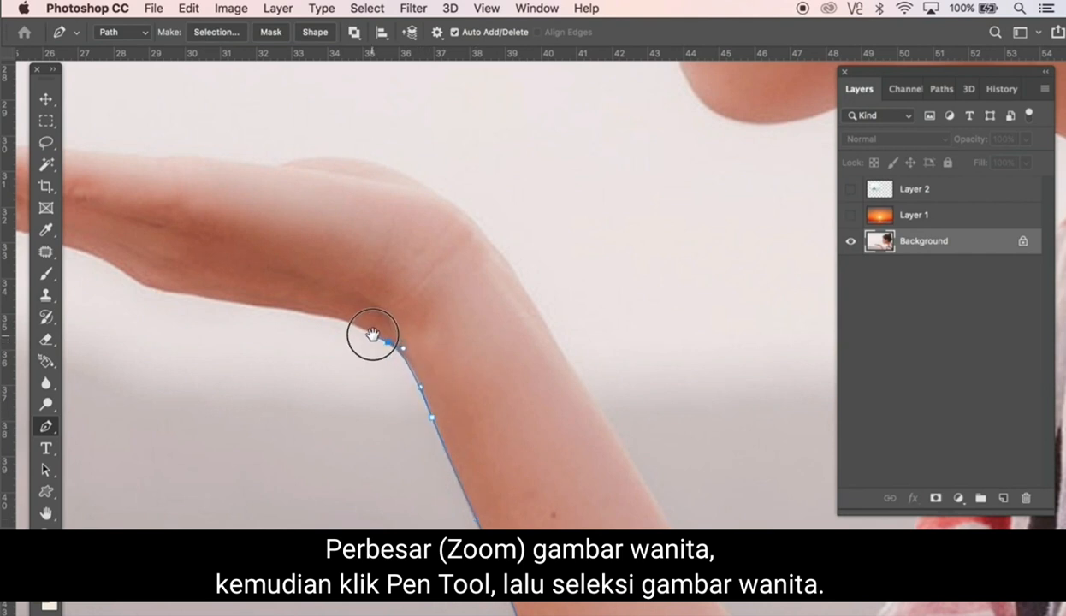
left_click_drag(245, 303, 238, 302)
left_click_drag(211, 299, 340, 319)
key("space")
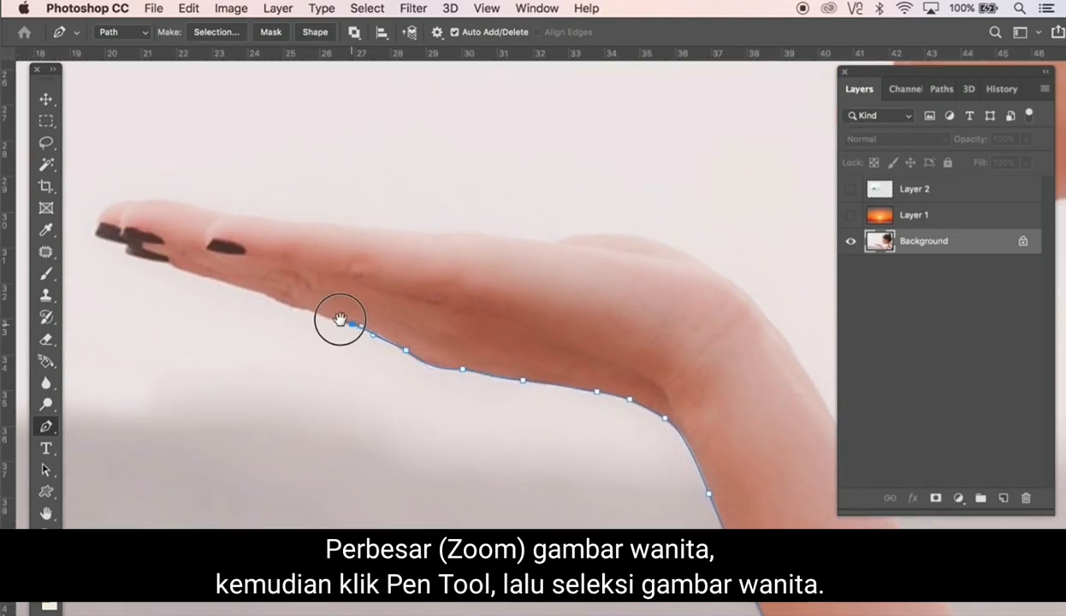
- Continue the path around the fingertips and along the upper edge of the hand to the wrist
left_click_drag(160, 257, 160, 195)
left_click(96, 222)
left_click_drag(234, 216, 269, 216)
left_click_drag(295, 222, 306, 224)
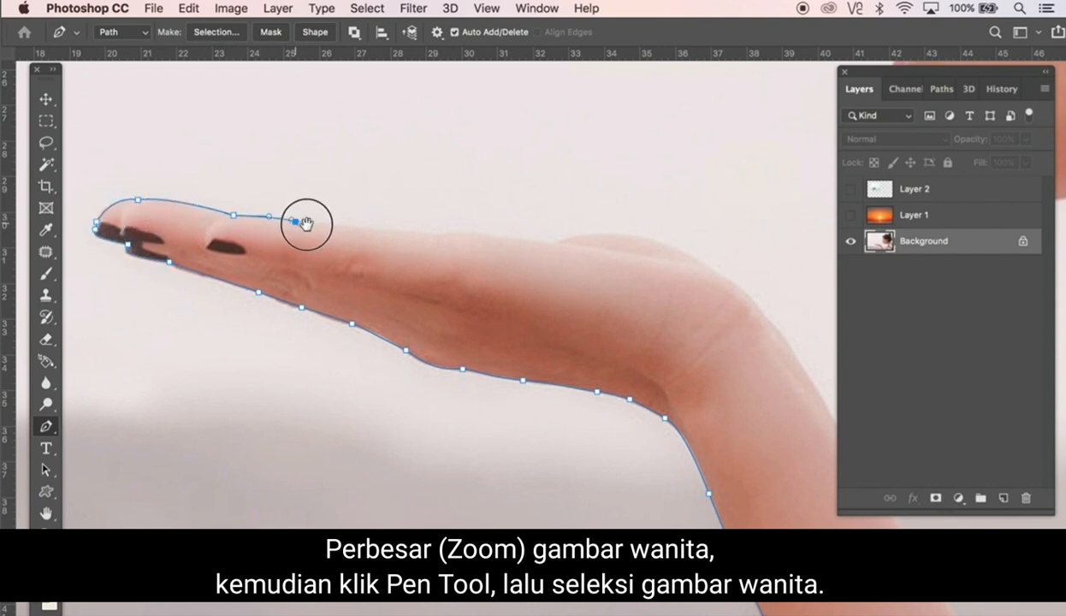
left_click(439, 233)
left_click(554, 241)
left_click_drag(711, 266, 740, 285)
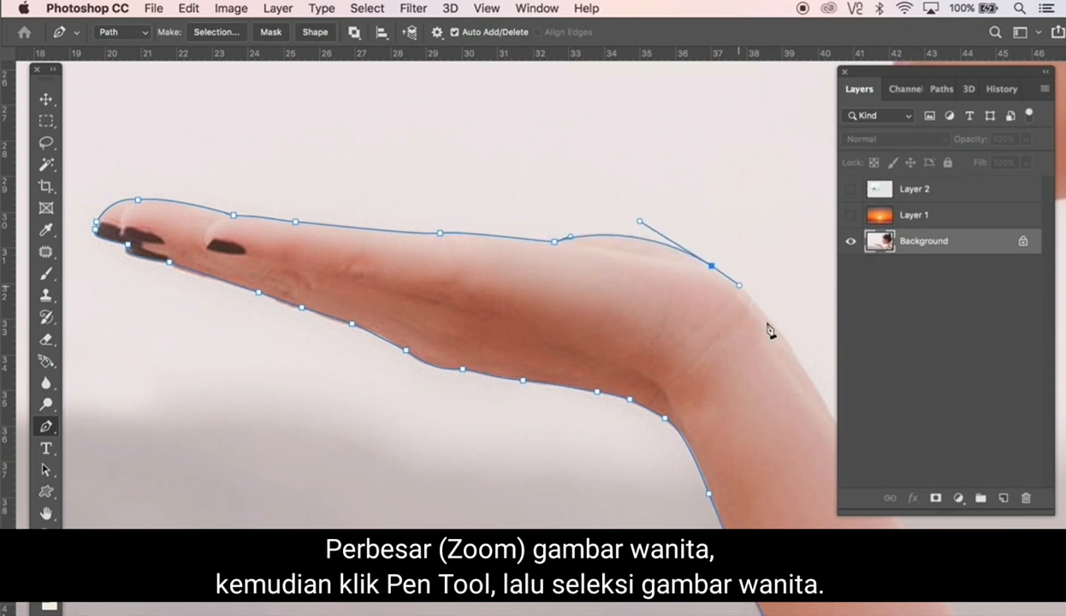
- Trace the path from the wrist down the forearm's outer edge to the lower border of the photo
left_click_drag(774, 323, 793, 347)
left_click_drag(707, 373, 270, 186)
left_click_drag(445, 306, 470, 344)
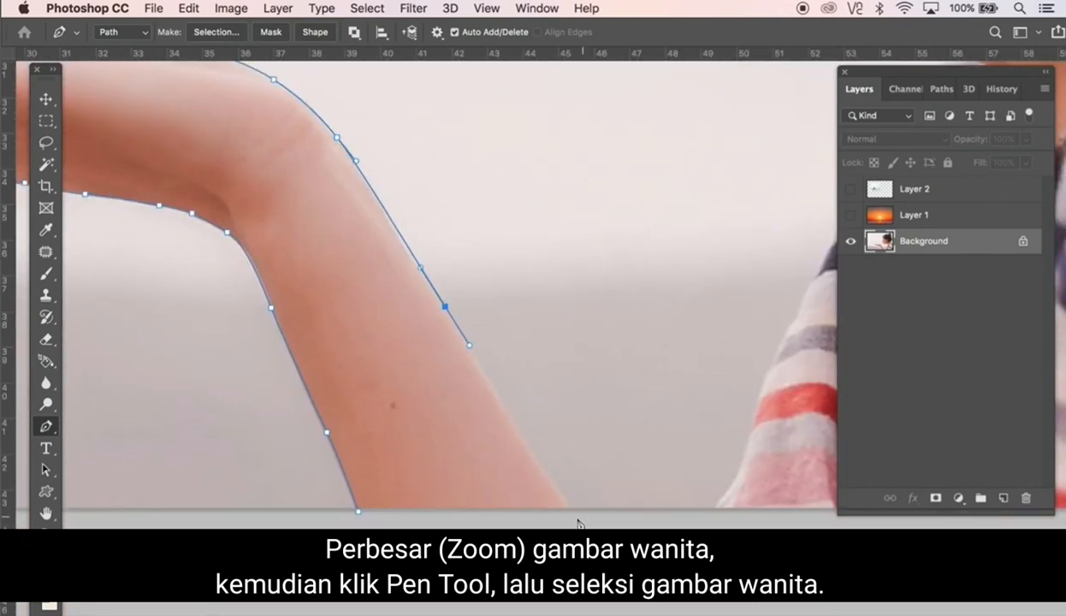
mouse_move(577, 517)
left_mouse_down()
mouse_move(587, 532)
mouse_move(574, 514)
left_mouse_up()
left_click_drag(445, 306, 435, 295)
- Extend the path up the front edge of the striped shirt and onto the neck
left_click_drag(752, 424, 760, 382)
left_click_drag(770, 381, 353, 465)
left_click_drag(378, 401, 389, 372)
left_click_drag(433, 279, 442, 238)
left_click_drag(436, 276, 437, 273)
left_click_drag(505, 169, 515, 339)
left_click(529, 133)
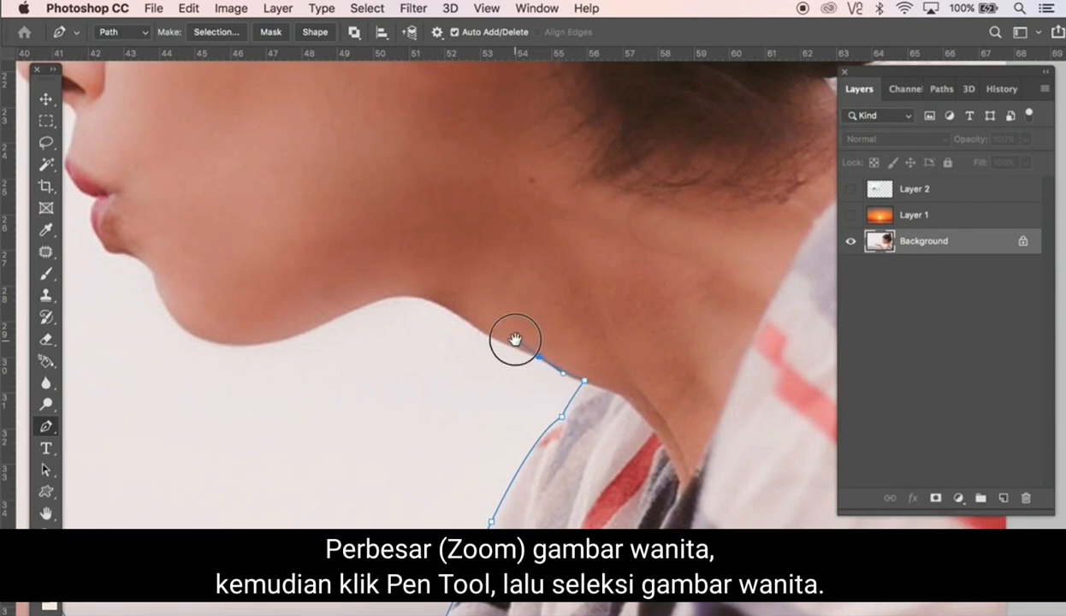
- Trace the path along the neck, jaw and chin up to the lower lip
left_click_drag(446, 301, 276, 342)
left_click_drag(188, 330, 452, 423)
left_click(155, 273)
left_click(472, 420, "alt")
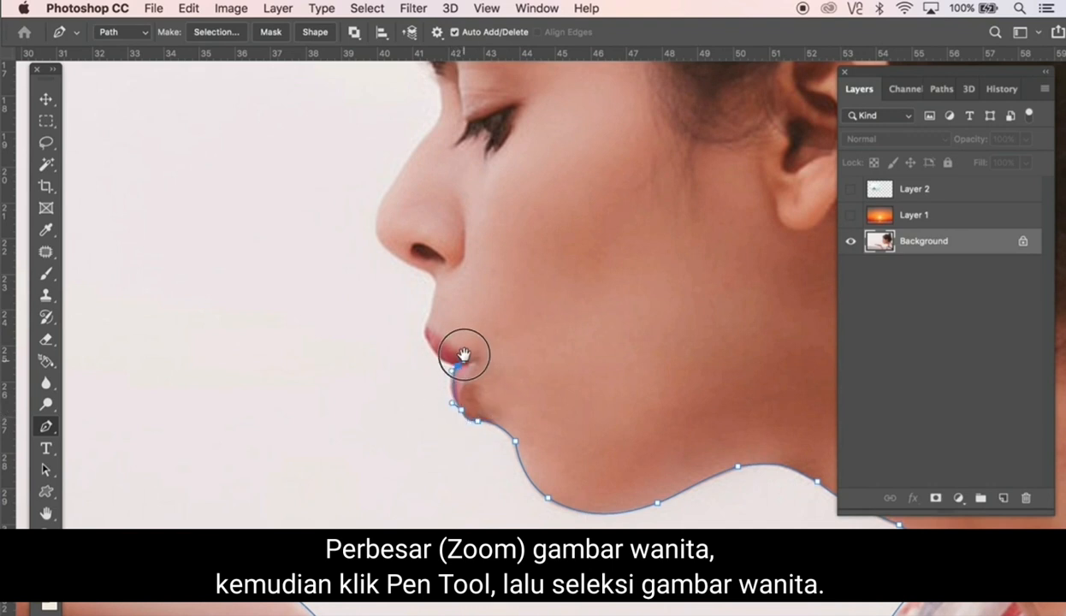
- Trace the face profile with the path over the lips, nose and forehead
left_click_drag(463, 355, 446, 358)
left_click_drag(424, 328, 369, 234)
left_click(436, 282)
left_click_drag(390, 185, 407, 159)
left_click_drag(435, 124, 438, 373)
left_click_drag(435, 336, 423, 305)
left_click_drag(413, 255, 409, 221)
left_click_drag(415, 148, 414, 116)
- Continue the path over the front and crown of the hair to the base of the bun
left_click_drag(469, 69, 319, 331)
left_click_drag(310, 271, 355, 219)
left_click_drag(432, 196, 451, 185)
left_click_drag(355, 220, 352, 228)
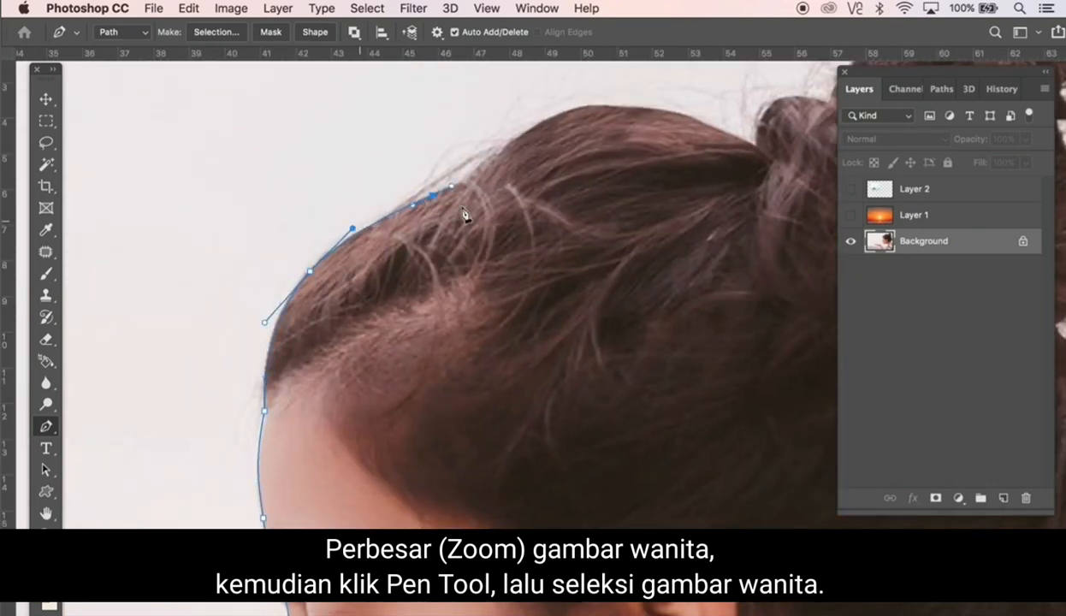
left_click_drag(575, 109, 630, 95)
left_click(575, 112, "alt")
left_click_drag(701, 130, 727, 142)
left_click(756, 154)
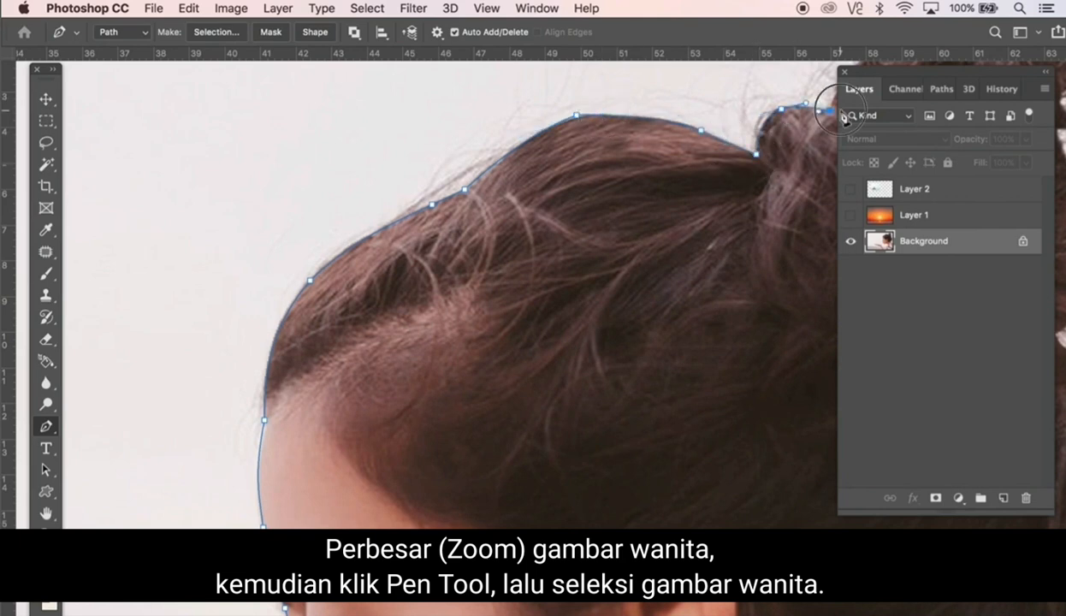
- Trace the front and top of the hair bun with the path, following only its rough outline
left_click_drag(841, 111, 839, 102)
left_click_drag(806, 144, 386, 237)
mouse_move(423, 176)
left_mouse_down()
mouse_move(451, 129)
mouse_move(519, 97)
mouse_move(540, 126)
left_mouse_up()
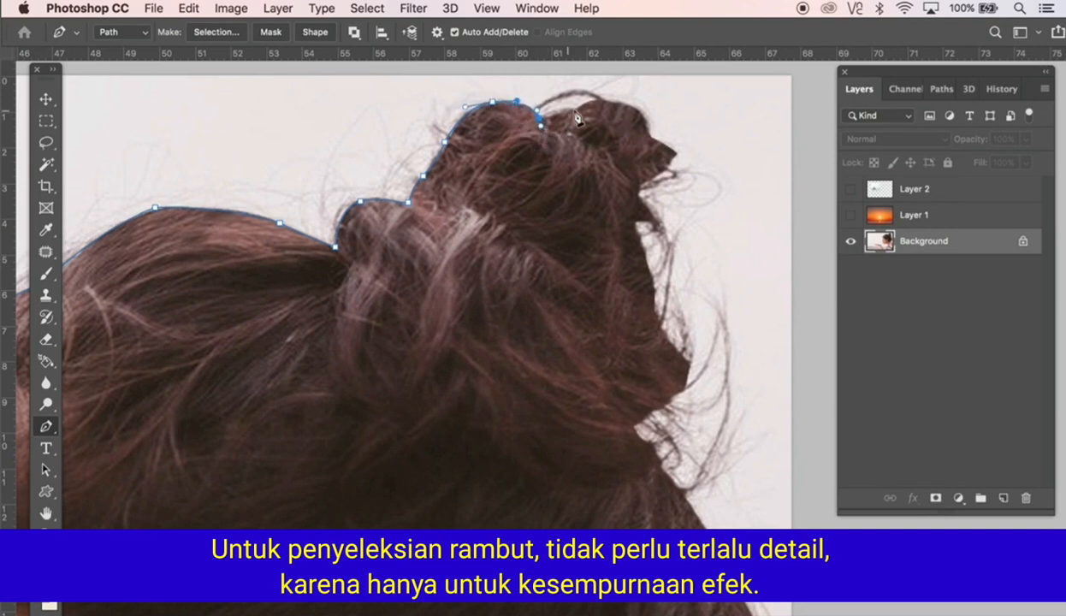
left_click(578, 109)
left_click(650, 134)
left_click(677, 154)
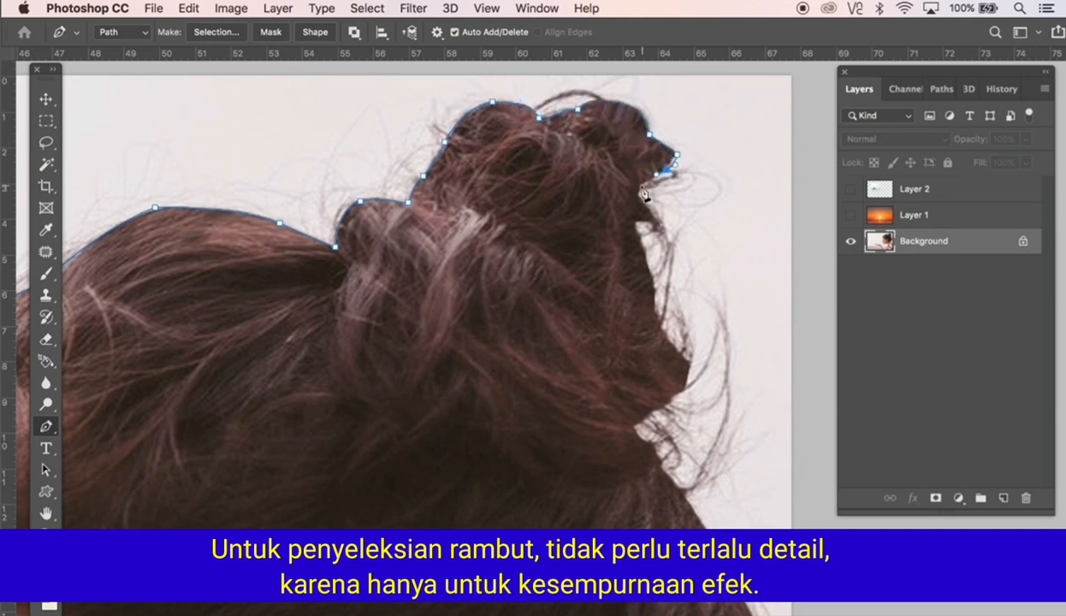
- Continue the path down the back of the bun, leaving out the loose strands of hair
left_click(635, 224)
left_click_drag(651, 274, 671, 342)
left_click(689, 363)
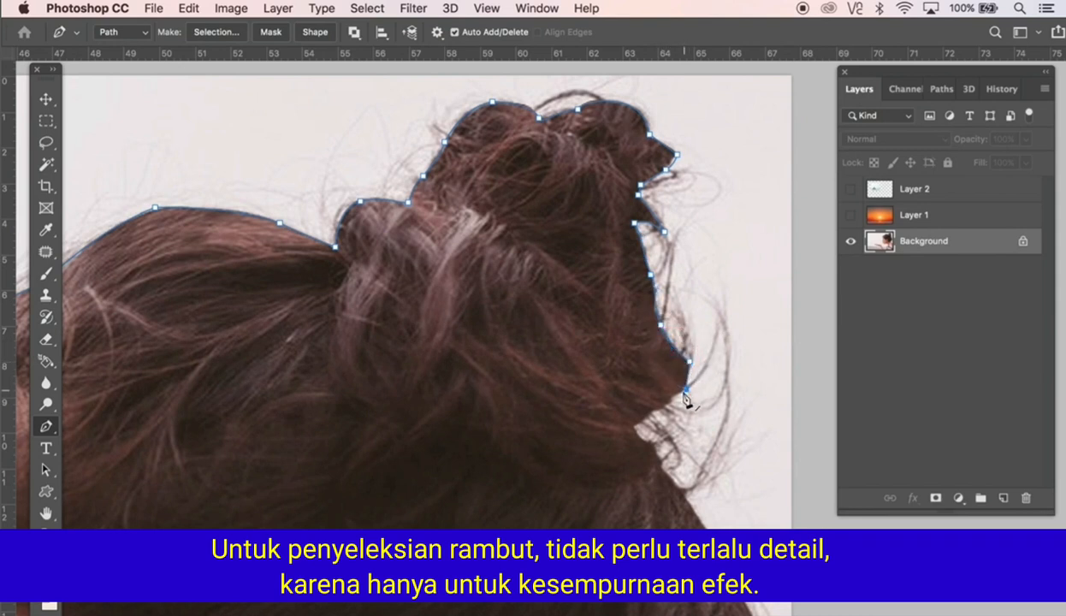
left_click(666, 402)
left_click(634, 425)
left_click(655, 456)
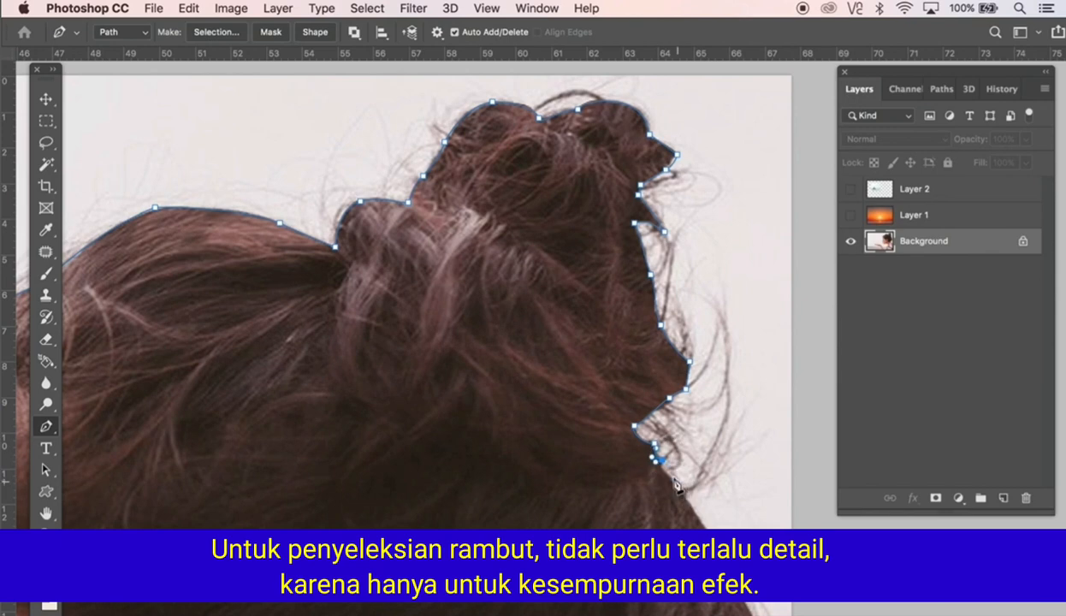
- Trace the path around the back of the head from below the bun towards the nape
mouse_move(676, 481)
left_mouse_down()
mouse_move(665, 484)
mouse_move(674, 482)
left_mouse_up()
left_click_drag(703, 522, 708, 529)
left_click_drag(720, 481, 673, 168)
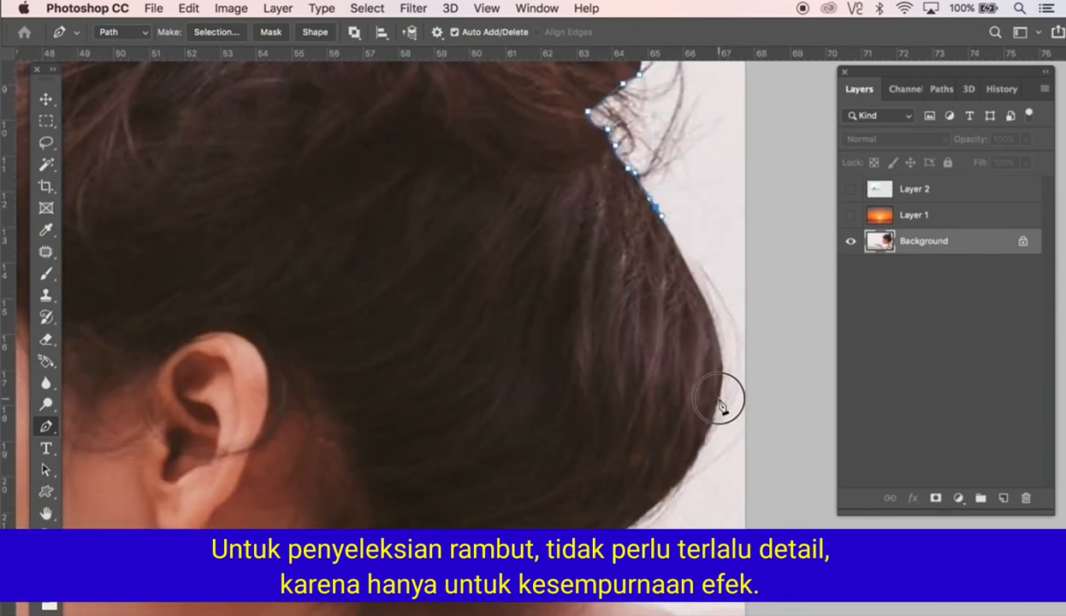
left_click_drag(718, 399, 698, 460)
left_click_drag(684, 260, 700, 283)
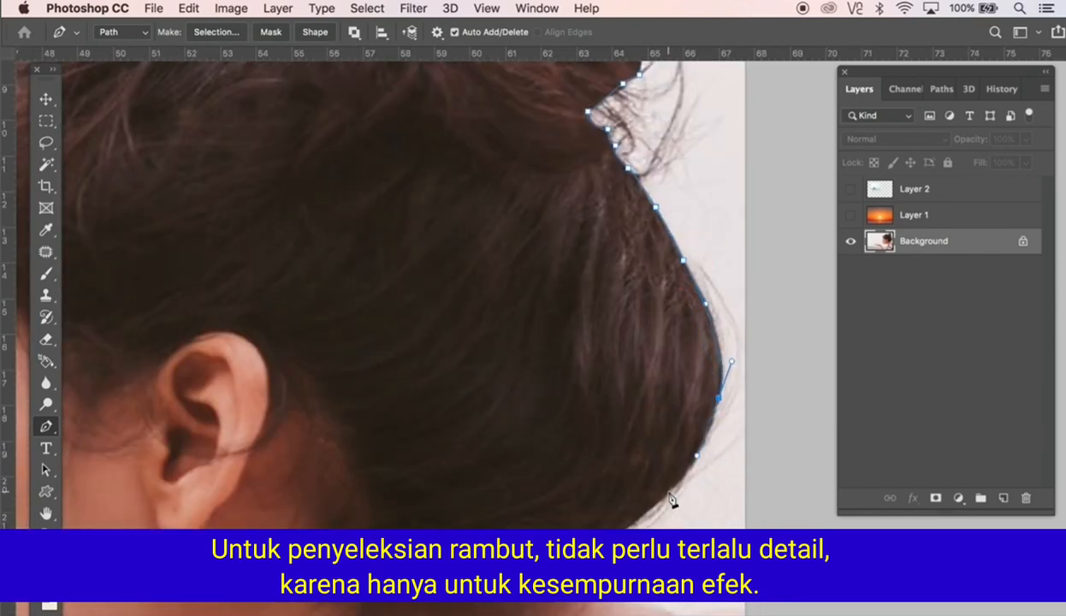
left_click_drag(668, 492, 634, 517)
- Run the path over the shoulder and around outside the canvas, and close it at the shirt's lower corner
left_click_drag(592, 599, 557, 323)
left_click_drag(744, 362, 768, 136)
left_click_drag(766, 587, 759, 329)
left_click(762, 558)
left_click(134, 546)
left_click_drag(136, 545, 512, 537)
left_click(437, 503)
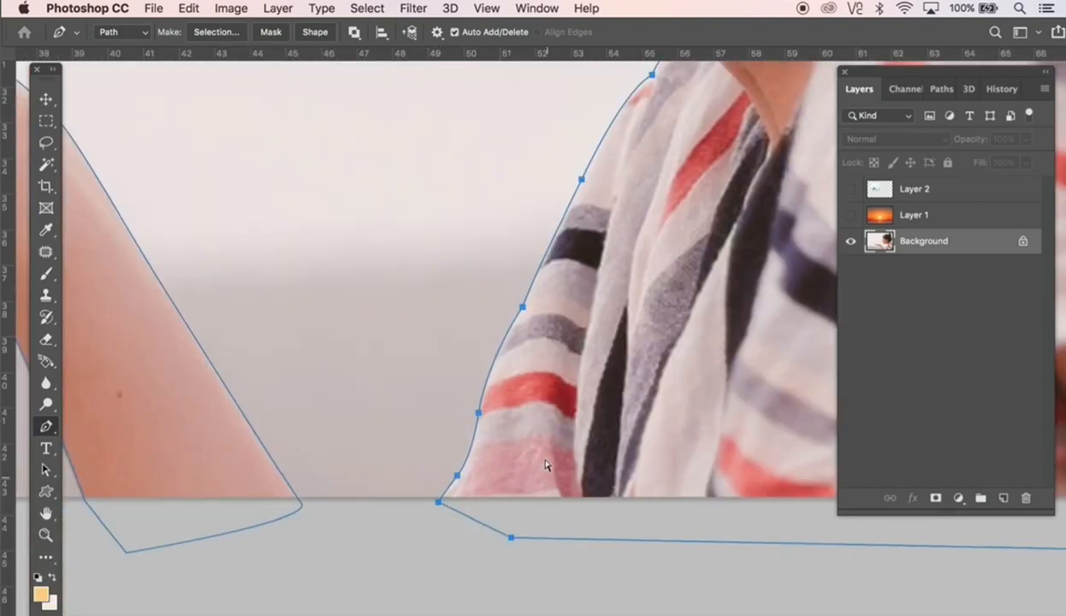
- Convert the finished path around the woman into a selection
key("super+0")
left_click_drag(594, 438, 408, 419)
key("super+Return")
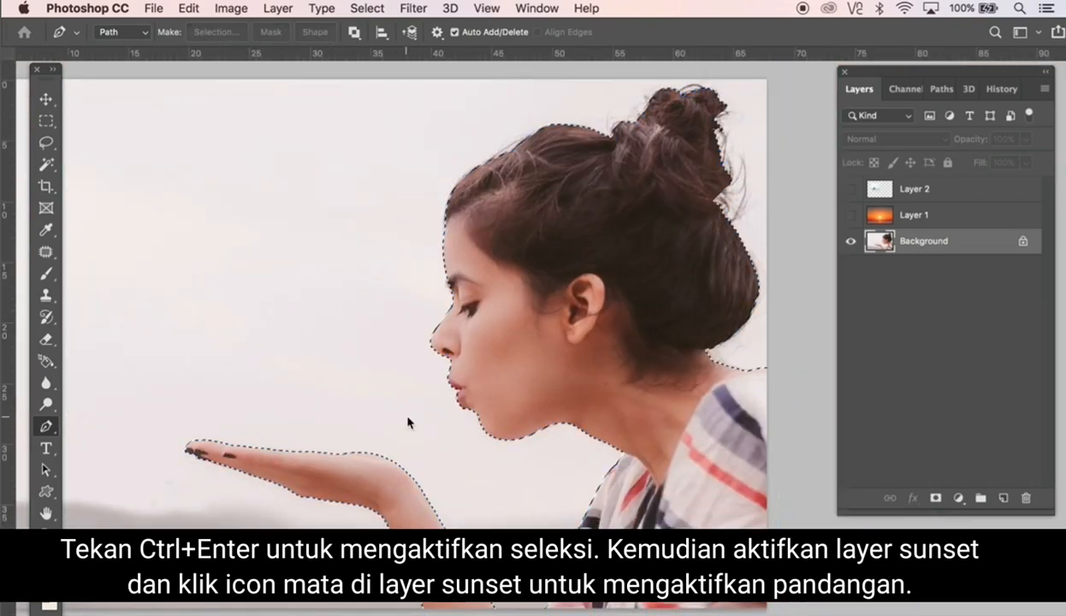
- Make the sunset layer active and visible while keeping the woman-shaped selection
left_click(914, 215)
key("i")
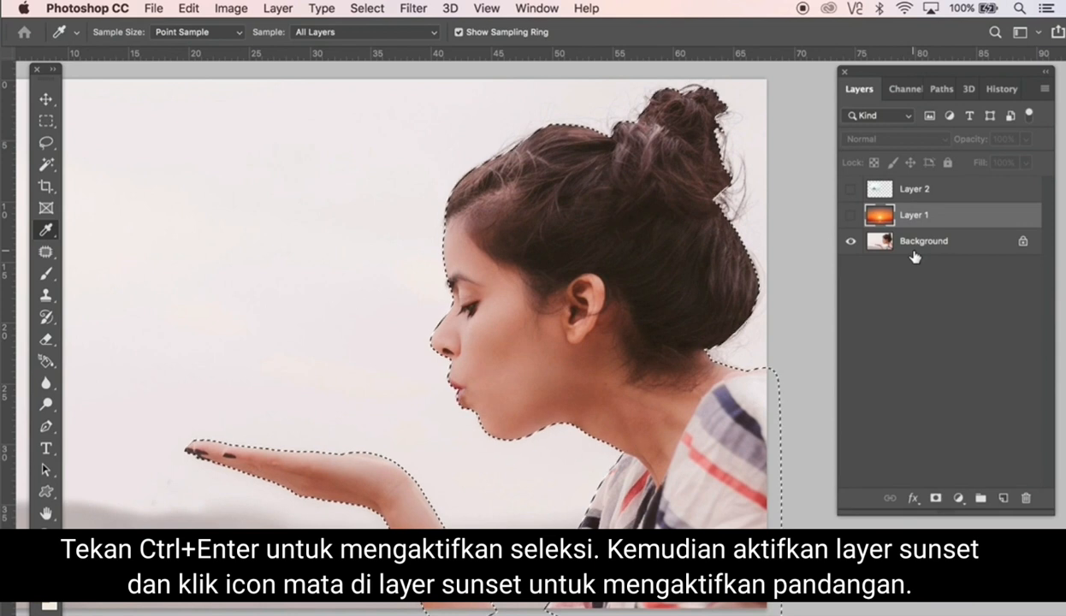
left_click(851, 216)
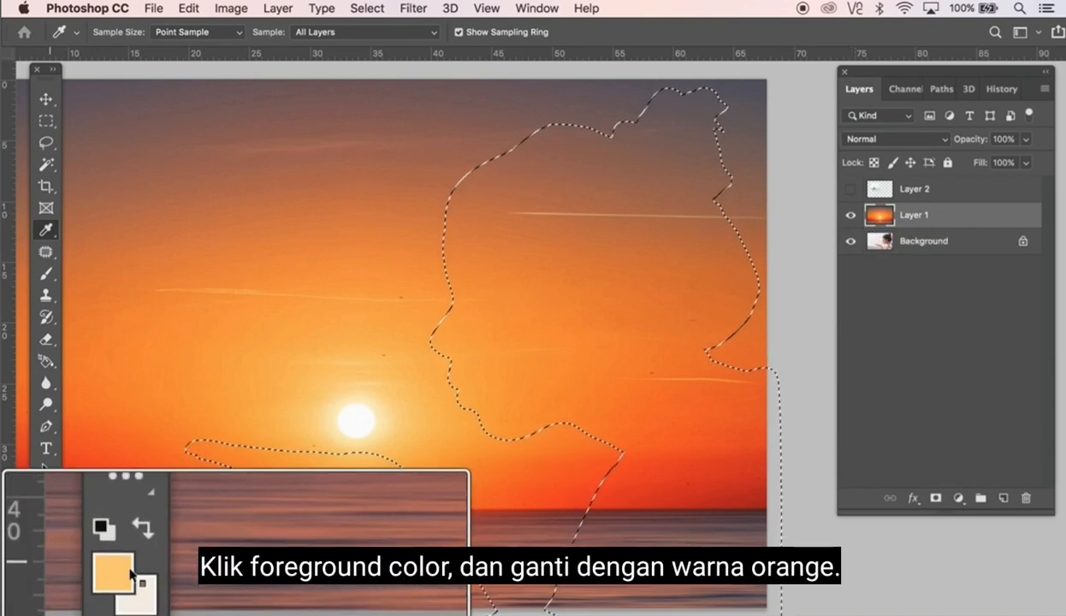
- Set the foreground colour to light orange #ffcf85 by sampling the glow beside the sun
left_click(46, 598)
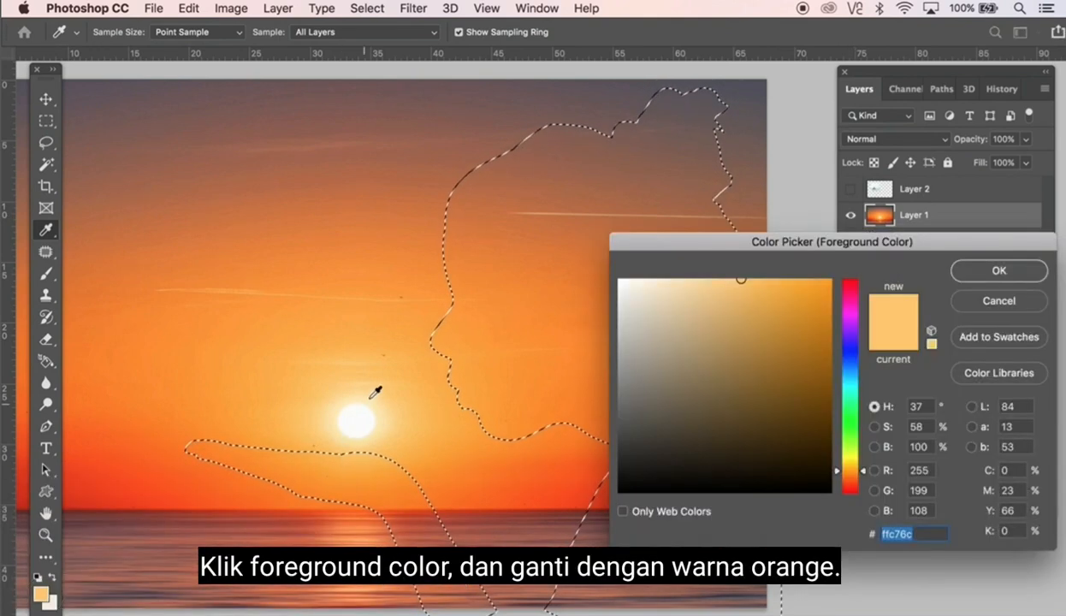
left_click_drag(380, 399, 383, 400)
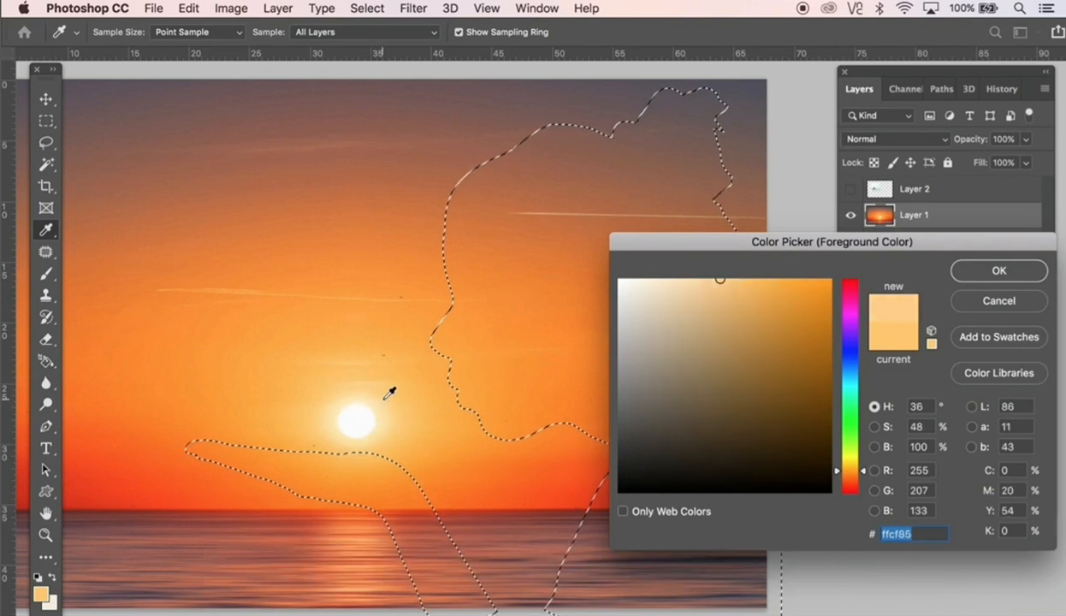
left_click(977, 271)
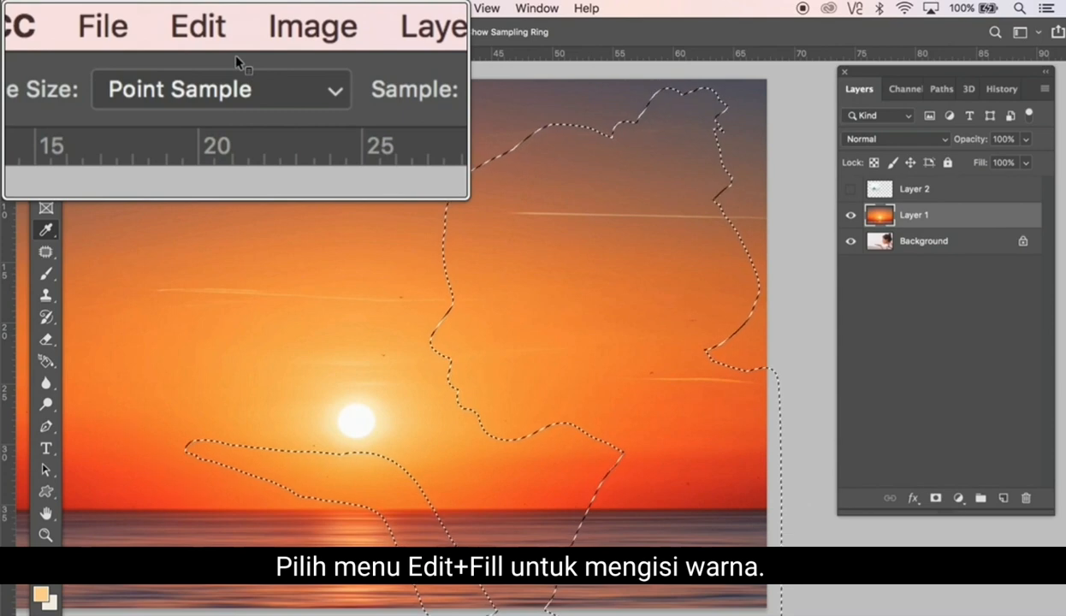
- Fill the woman-shaped selection on the sunset layer with the foreground colour
left_click(189, 9)
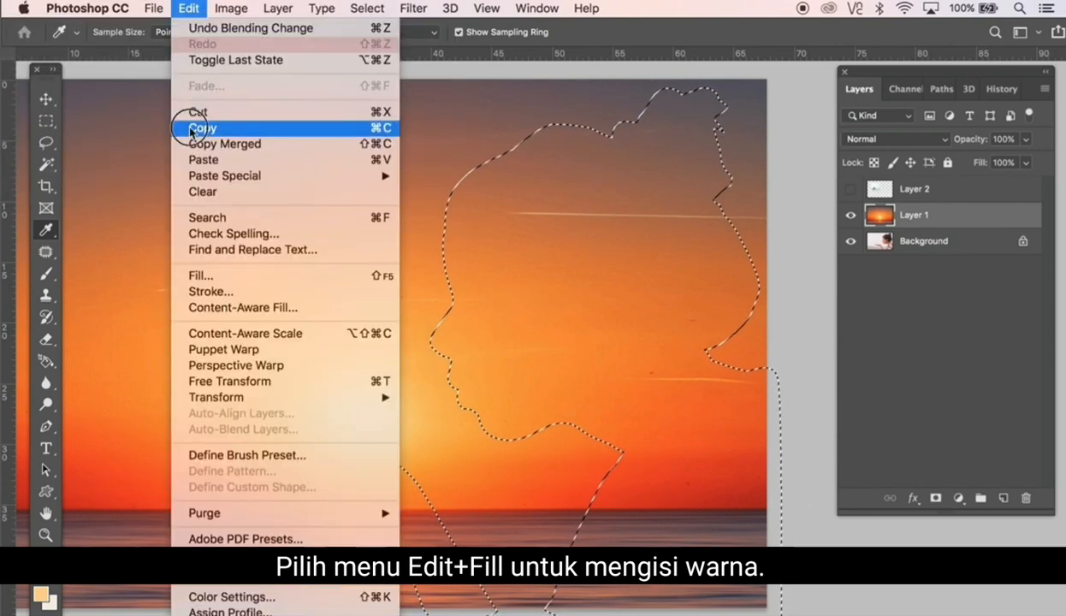
left_click(200, 277)
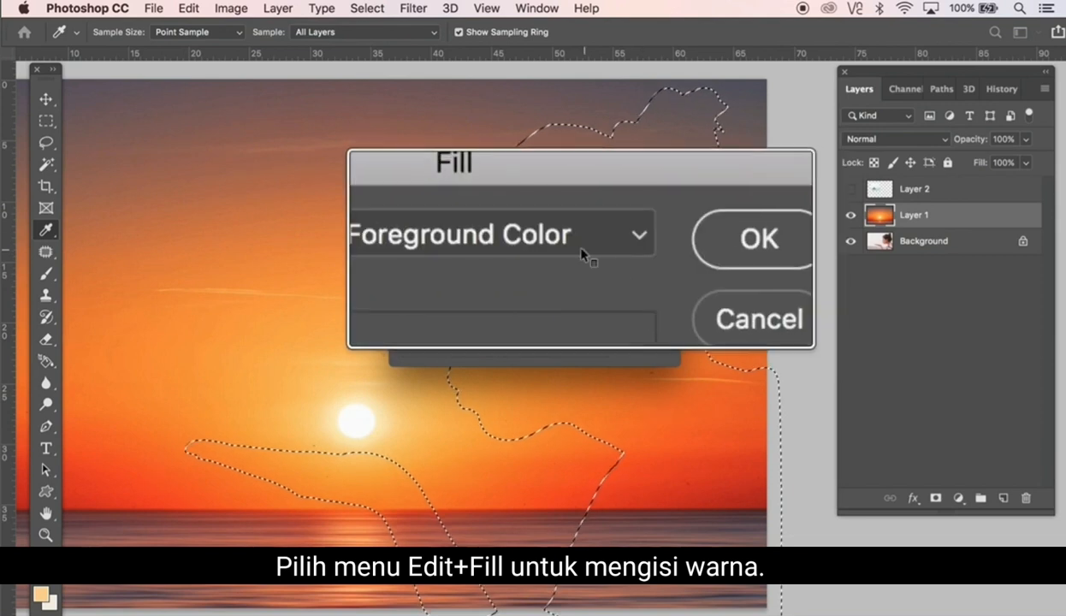
key("alt")
left_click(643, 243)
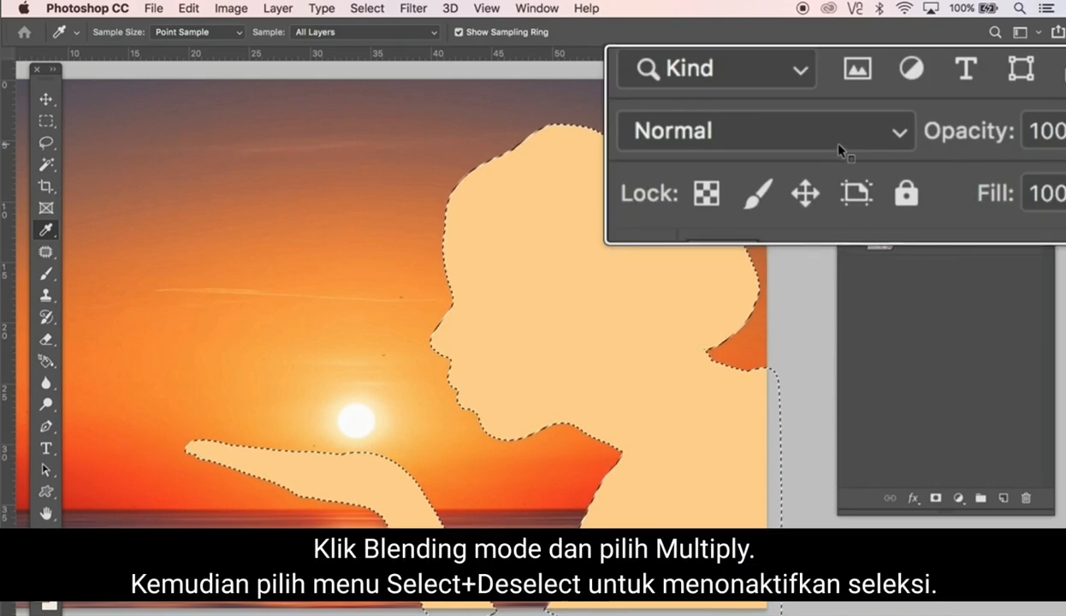
- Set the sunset layer's blending mode to Multiply and deselect the woman-shaped selection
left_click(946, 140)
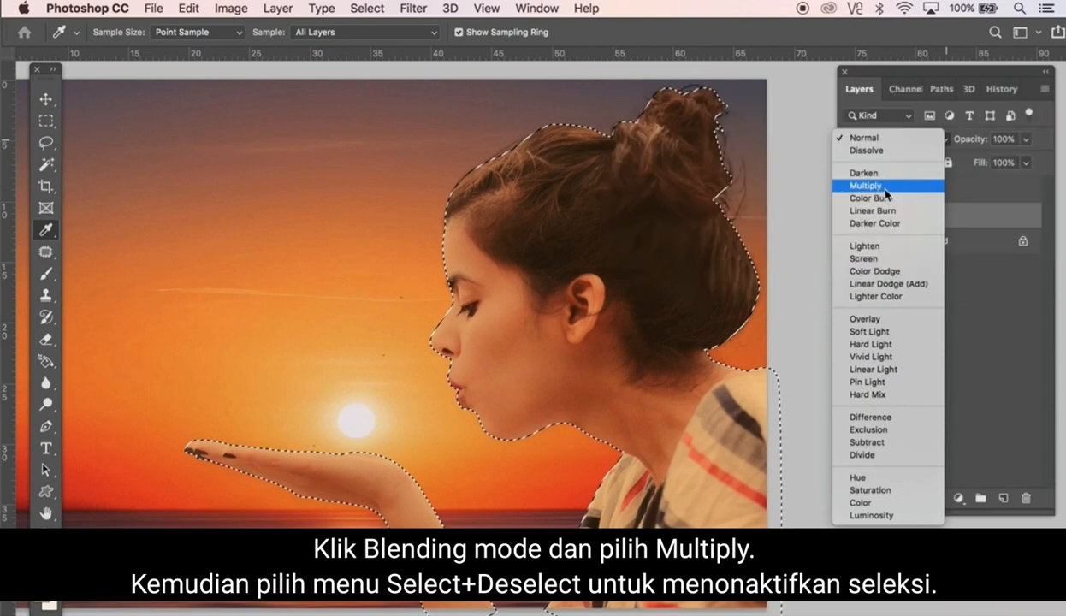
left_click(884, 190)
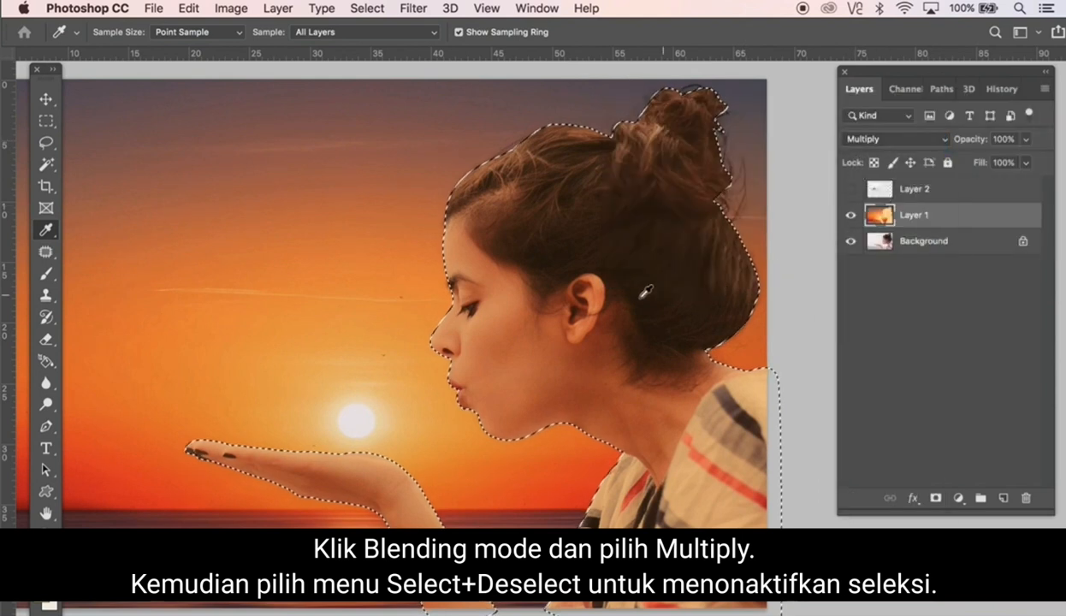
left_click(367, 8)
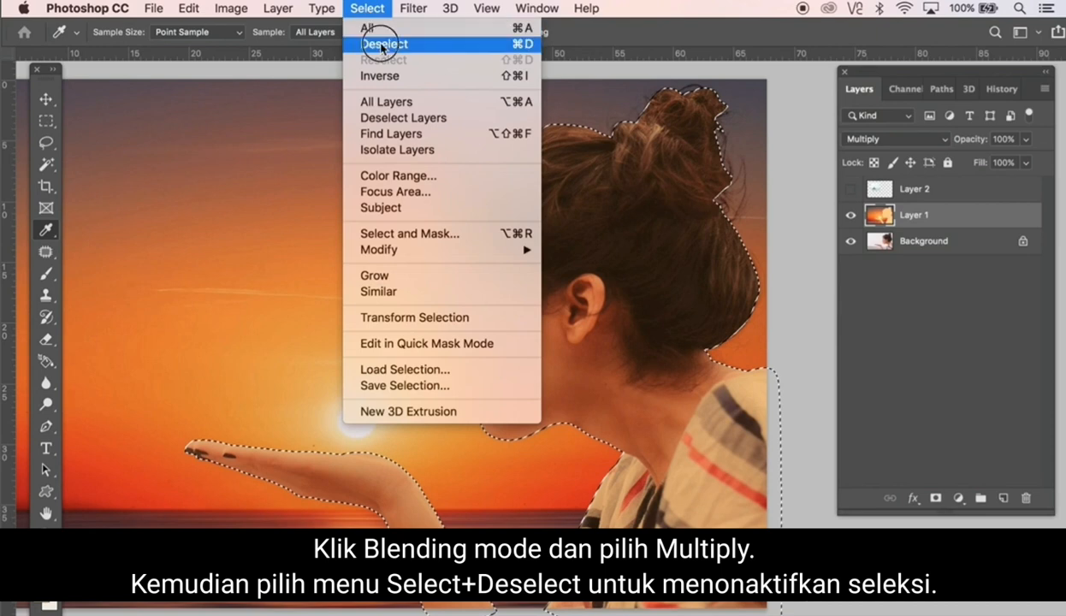
left_click(382, 44)
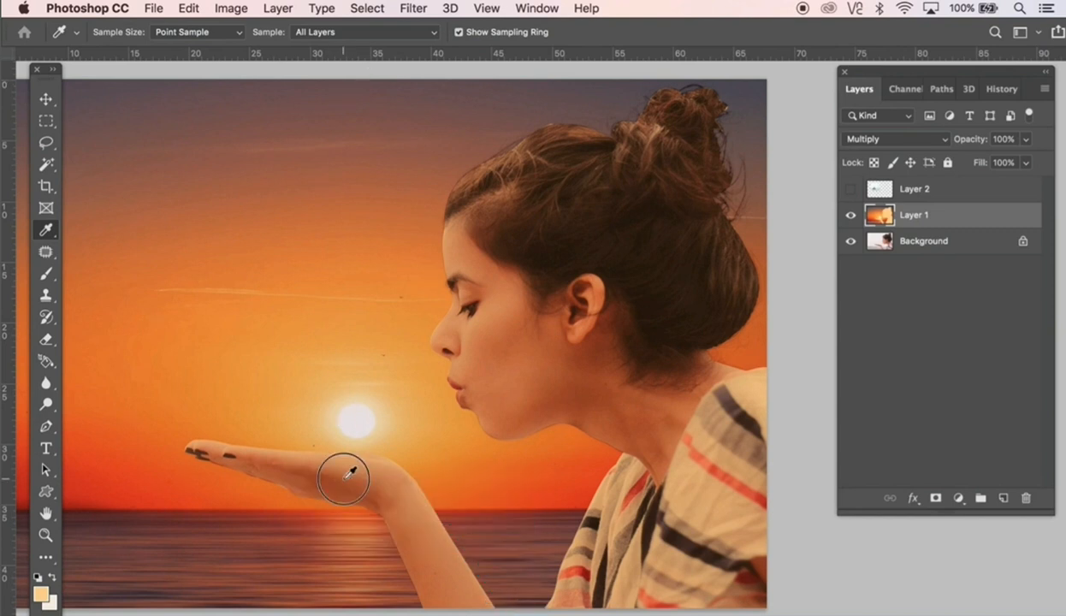
- Show and activate Layer 2 with the boat photo, and move it to the lower-left area of the canvas
left_click_drag(343, 479, 519, 473)
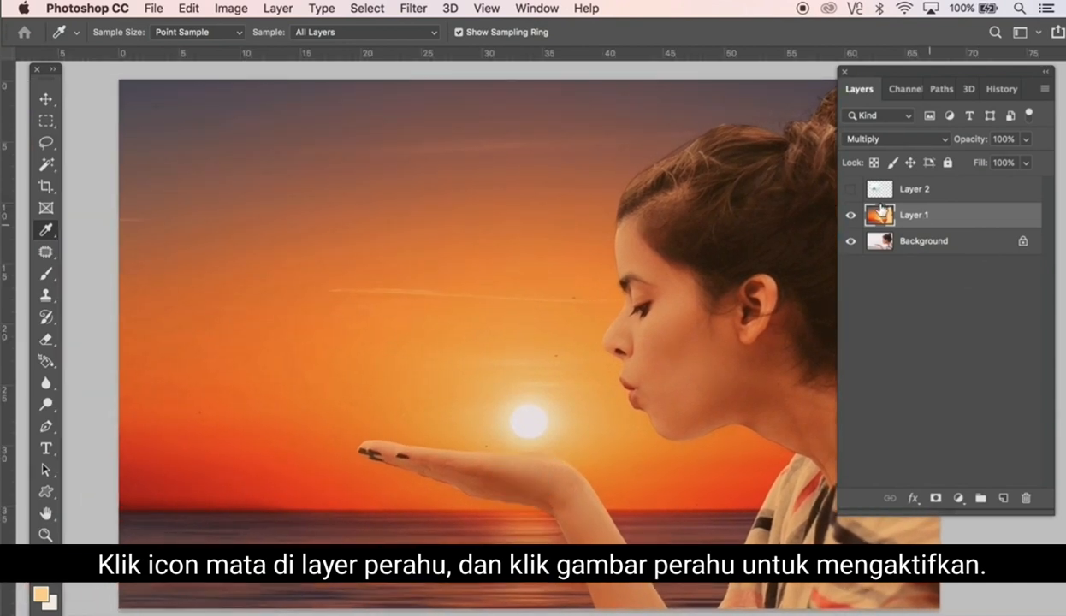
left_click(850, 189)
left_click(878, 193)
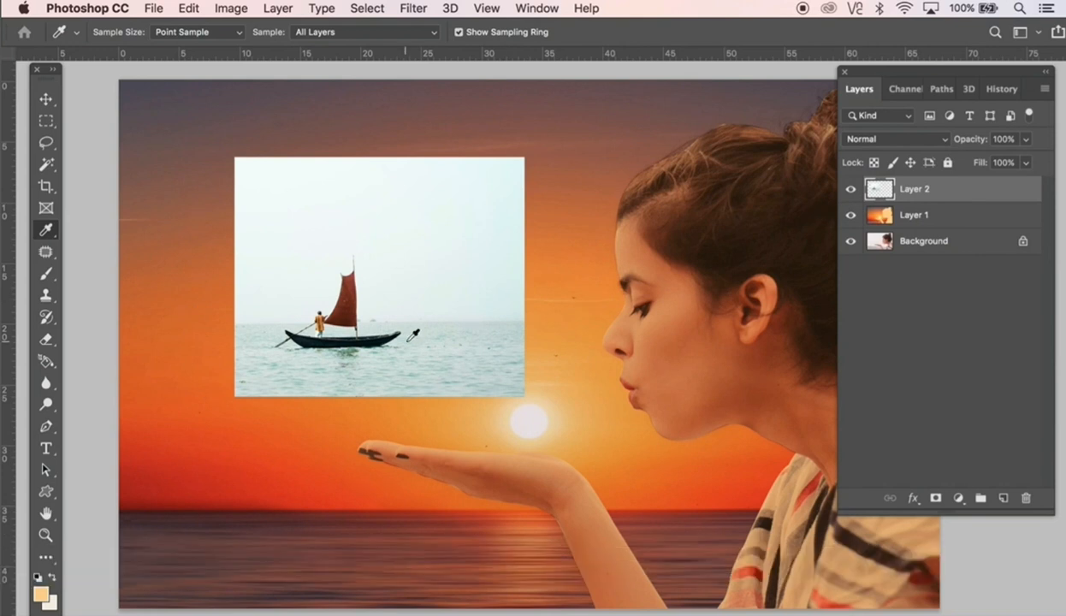
left_click(45, 99)
left_click_drag(433, 344, 324, 505)
- Trace a pen path from the boat's left tip along the oar's upper edge and over the man's head
left_click(206, 511, "super")
left_click(198, 505, "super")
left_click(173, 501, "super")
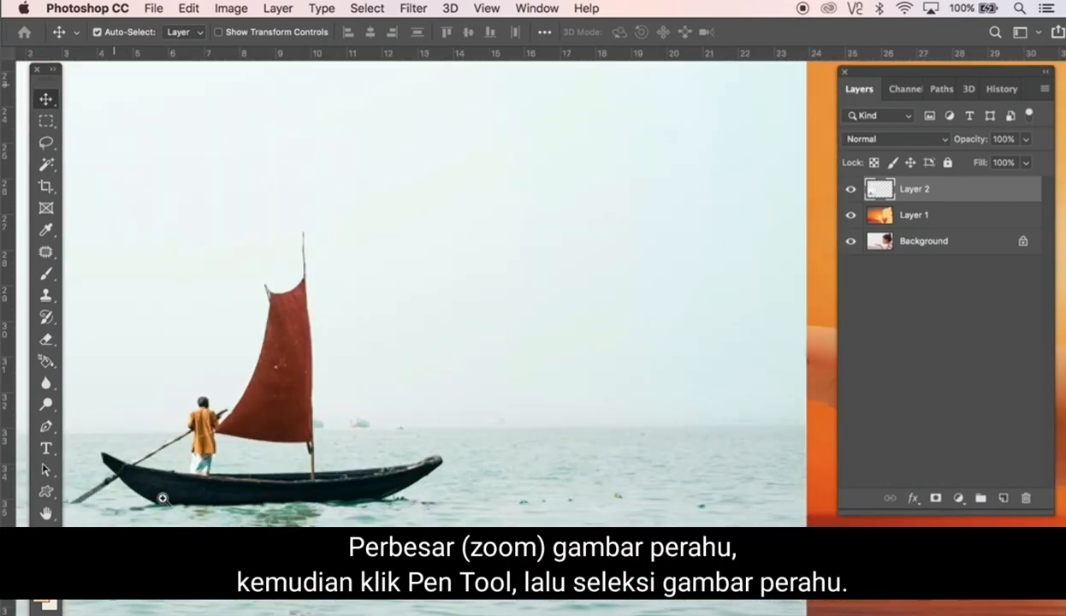
left_click(157, 494, "super")
left_click_drag(206, 494, 328, 487)
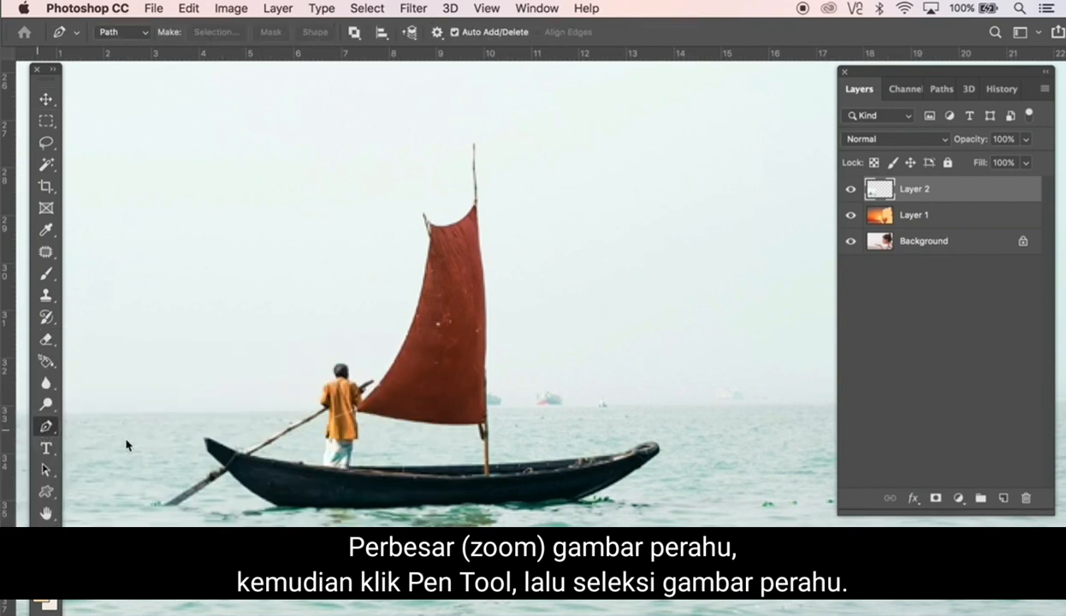
left_click(206, 446)
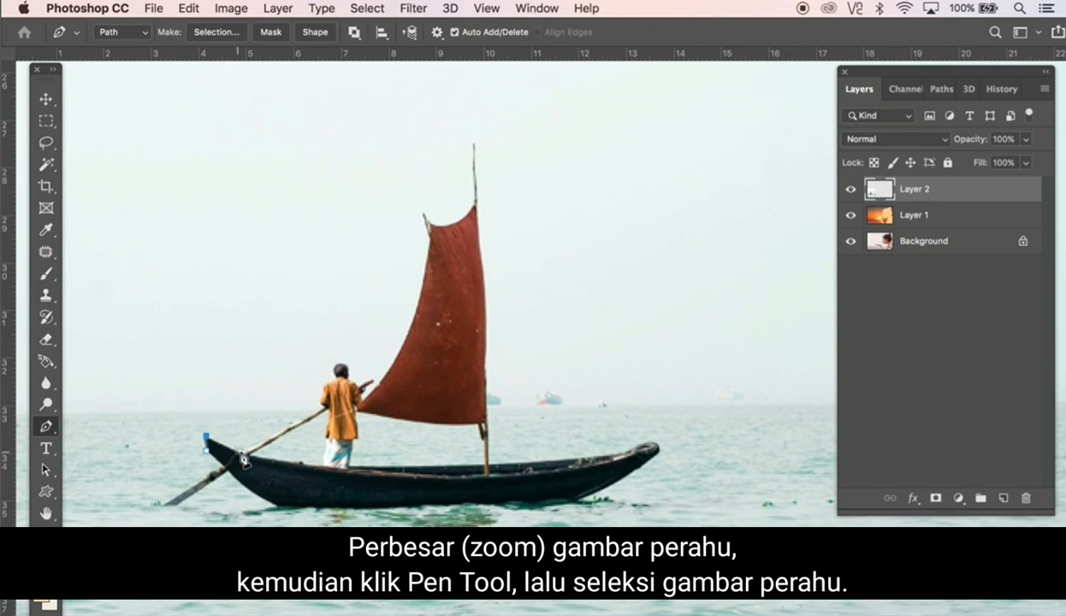
left_click(246, 459)
left_click_drag(246, 454, 260, 442)
left_click(324, 410)
left_click_drag(342, 366, 351, 386)
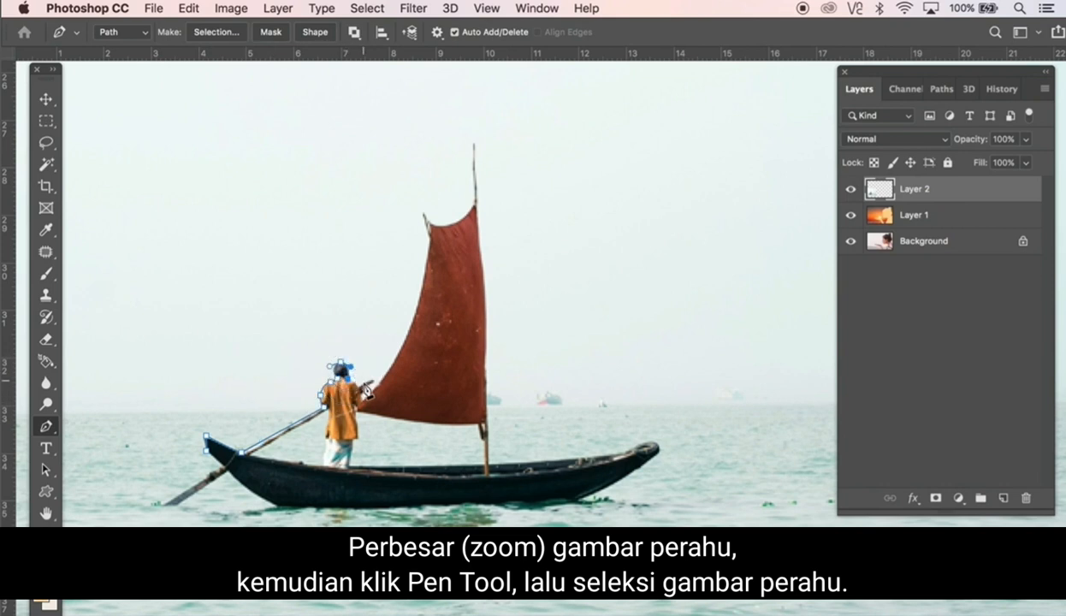
- Continue the path up the sail's curved edge, along its top and around the mast tip
left_click(359, 386)
left_click(414, 307)
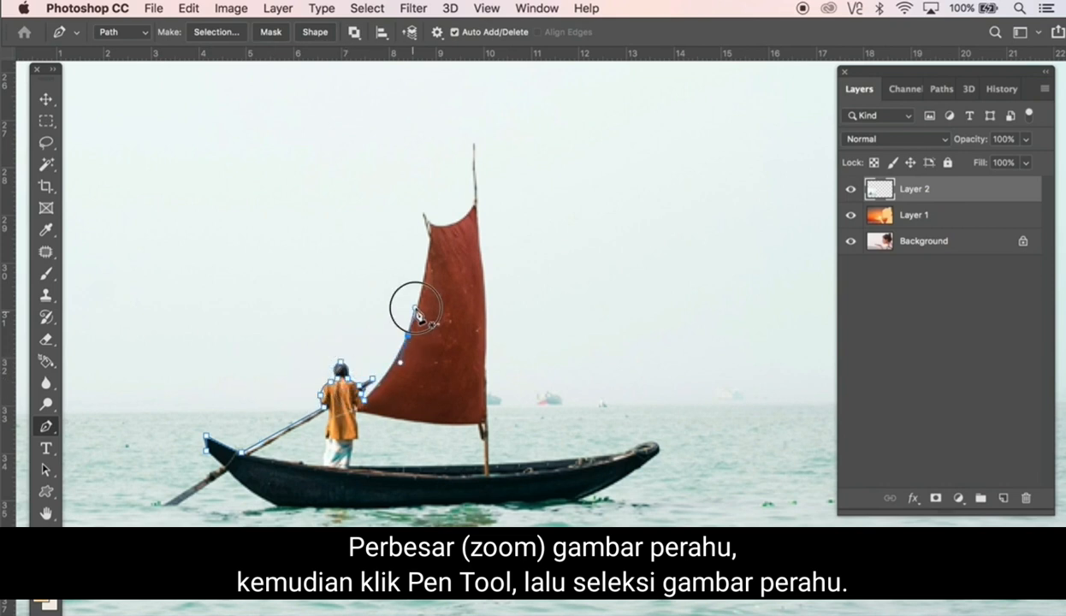
left_click(430, 232)
left_click(421, 212)
left_click_drag(459, 225, 485, 213)
left_click(459, 225, "alt")
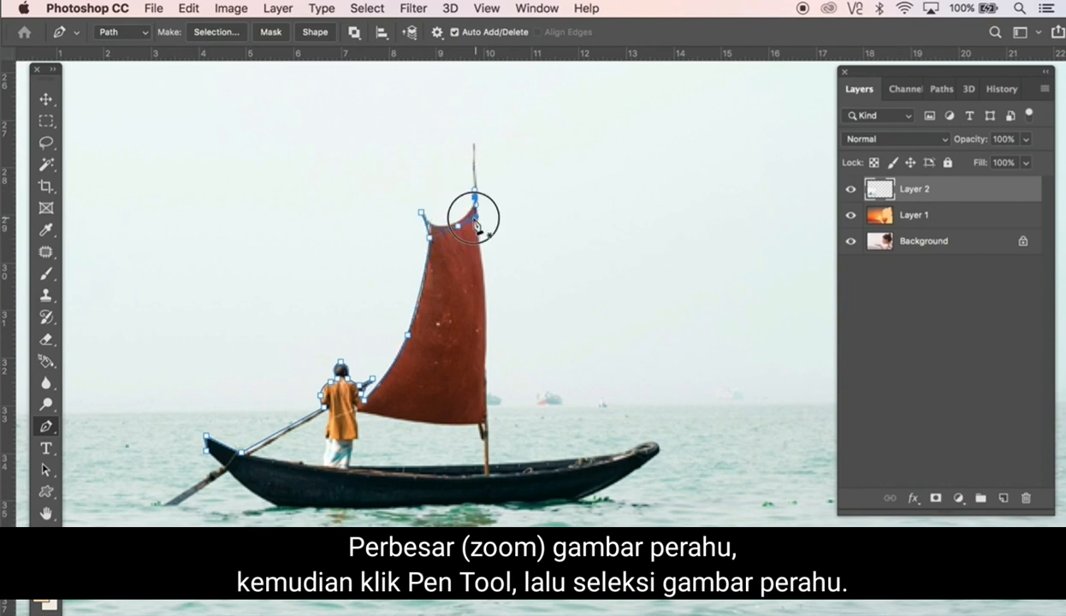
left_click(472, 211)
left_click(473, 142)
left_click(477, 208)
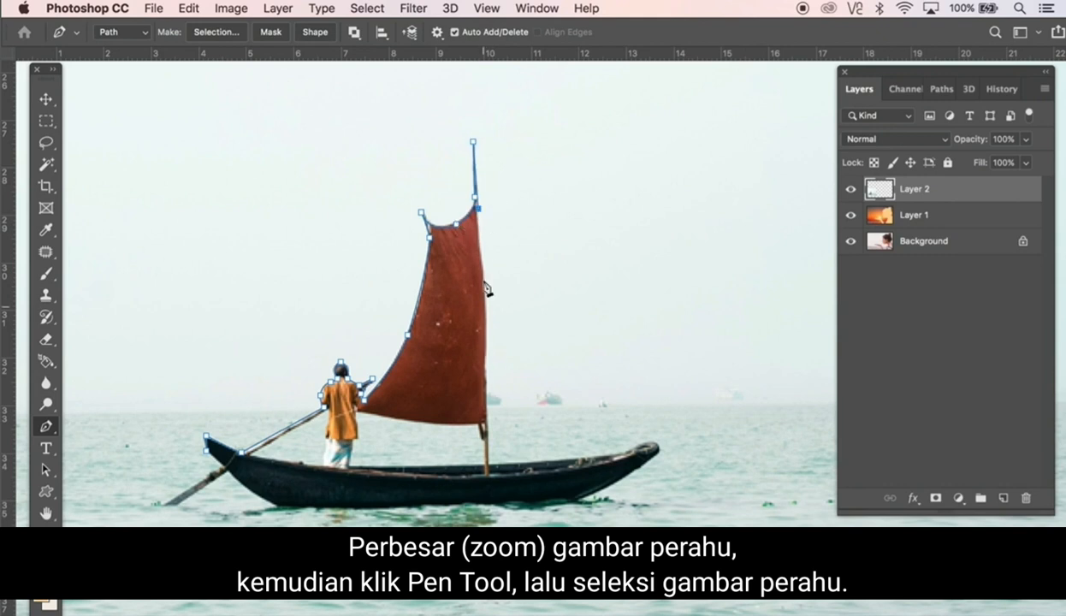
- Continue the path down the sail's mast side to the deck and along the boat's upper rim
left_click(485, 279)
left_click(483, 360)
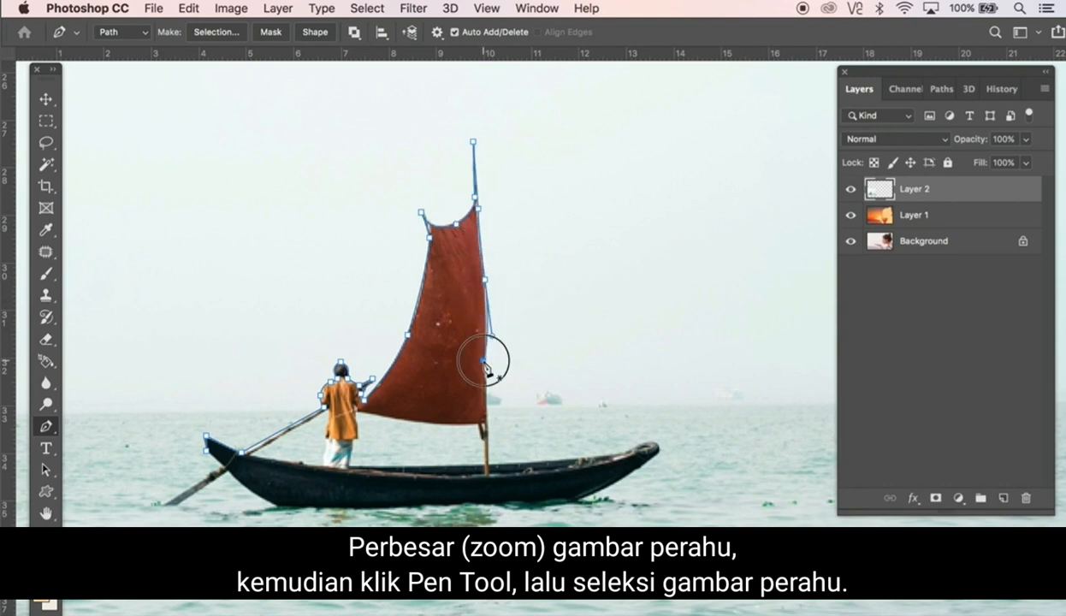
left_click(484, 425)
left_click(487, 462)
left_click(577, 456)
left_click(604, 457)
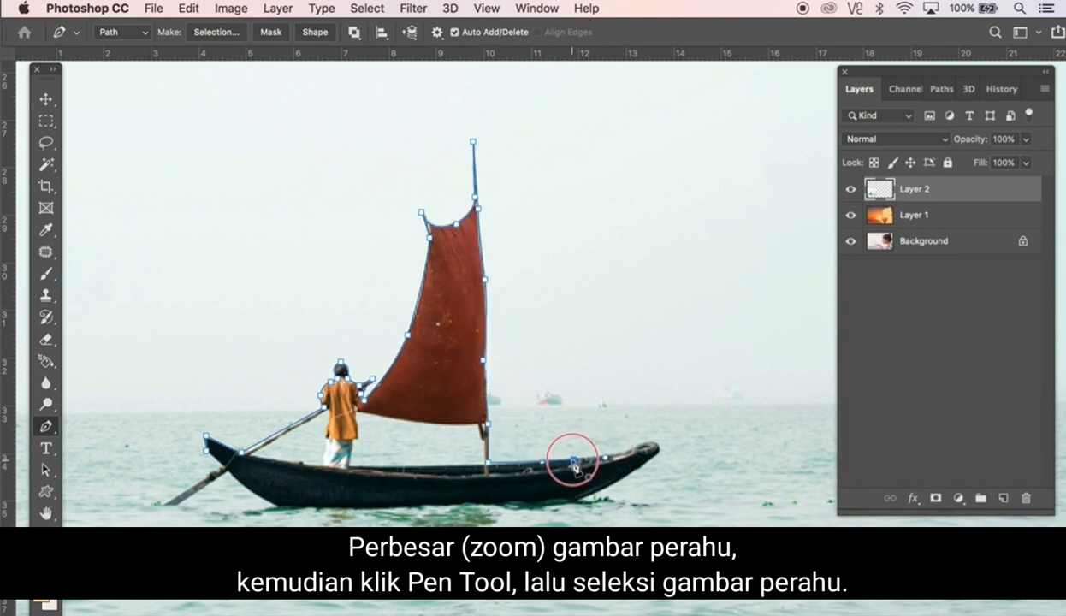
- Run the path around the boat's right tip, back under the hull and around the oar blade, and close it at the left tip
left_click(631, 448)
left_click(639, 438)
left_click(656, 448)
left_click(577, 500)
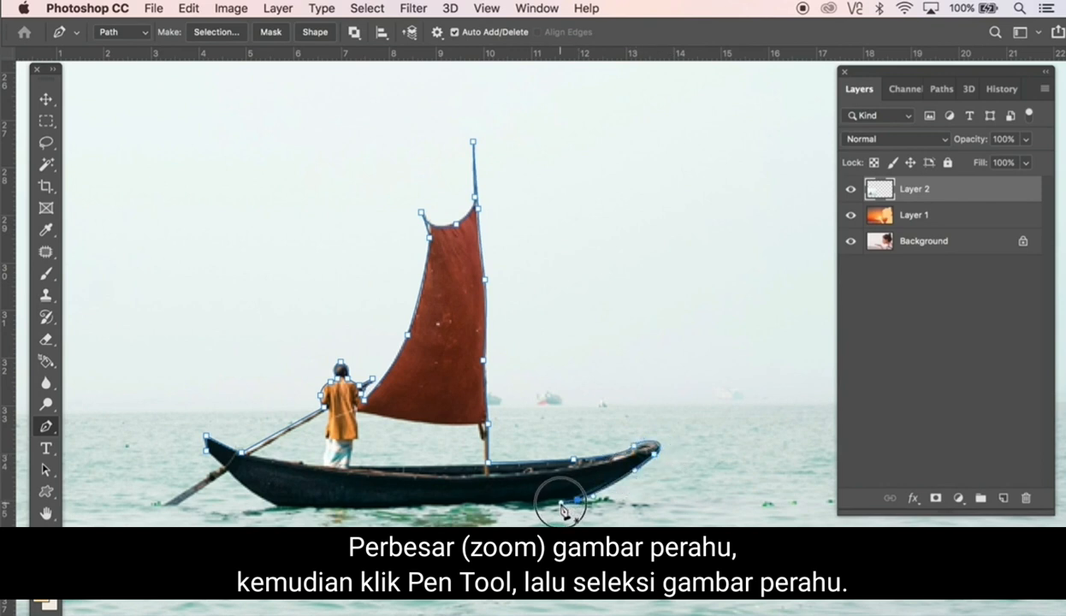
left_click(514, 501)
left_click(423, 504)
left_click(367, 503)
left_click(311, 505)
left_click_drag(368, 505, 265, 503)
left_click_drag(228, 471, 221, 453)
left_click(205, 440)
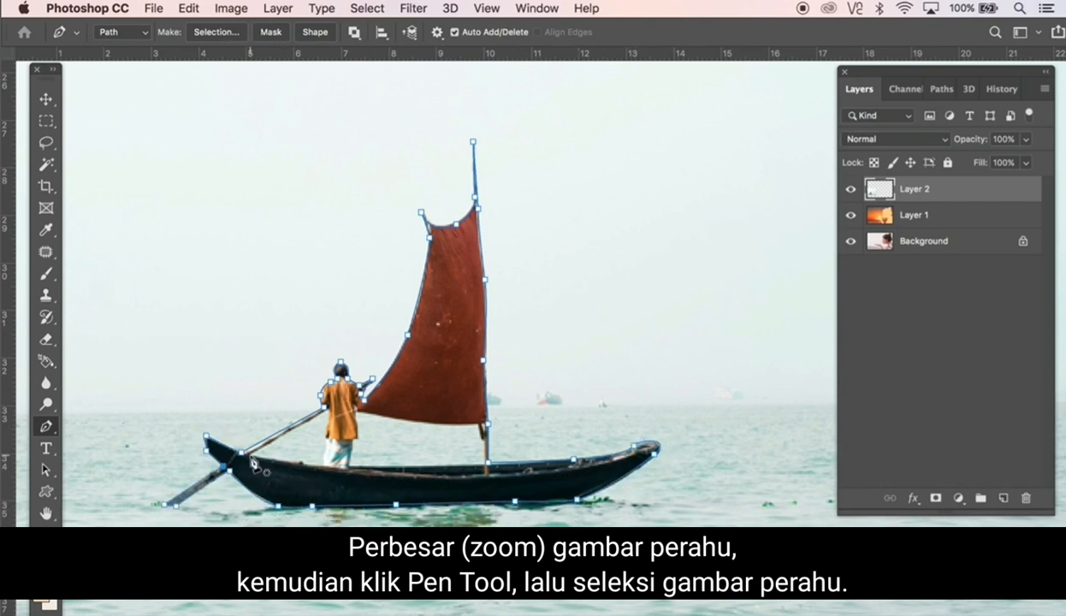
- Trace a separate path around the gap between the oar, the man and the boat's rim
left_click(249, 456)
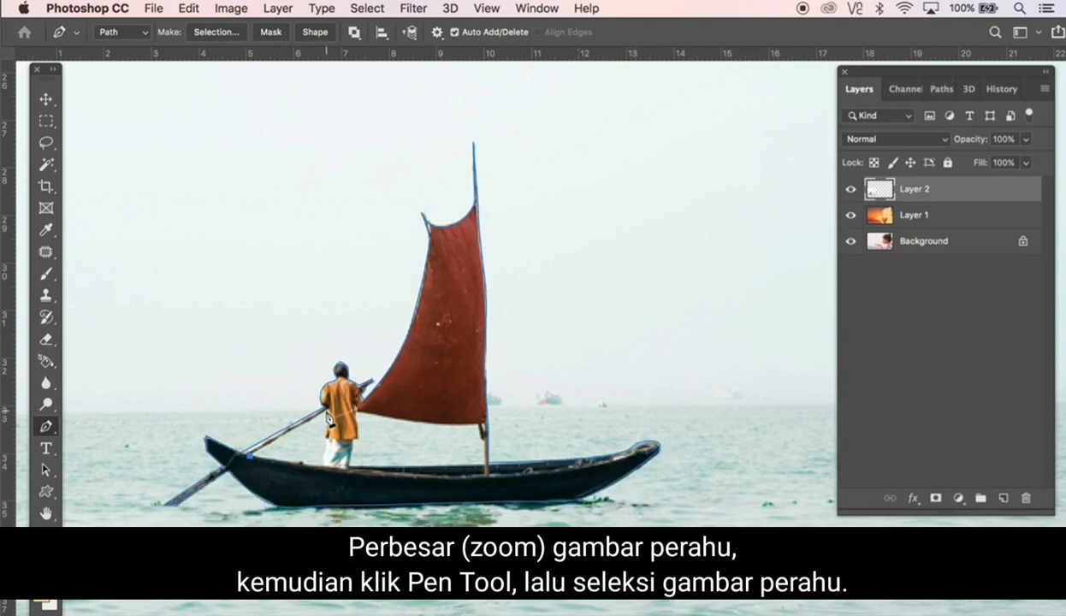
left_click(321, 405)
left_click_drag(250, 456, 181, 429)
- Trace another path around the gap enclosed by the man, the sail's lower edge, the mast and the deck
left_click(350, 465)
left_click(359, 437)
left_click(351, 407)
left_click_drag(479, 424, 517, 424)
left_click_drag(517, 425, 485, 439)
left_click(489, 440)
left_click(486, 430)
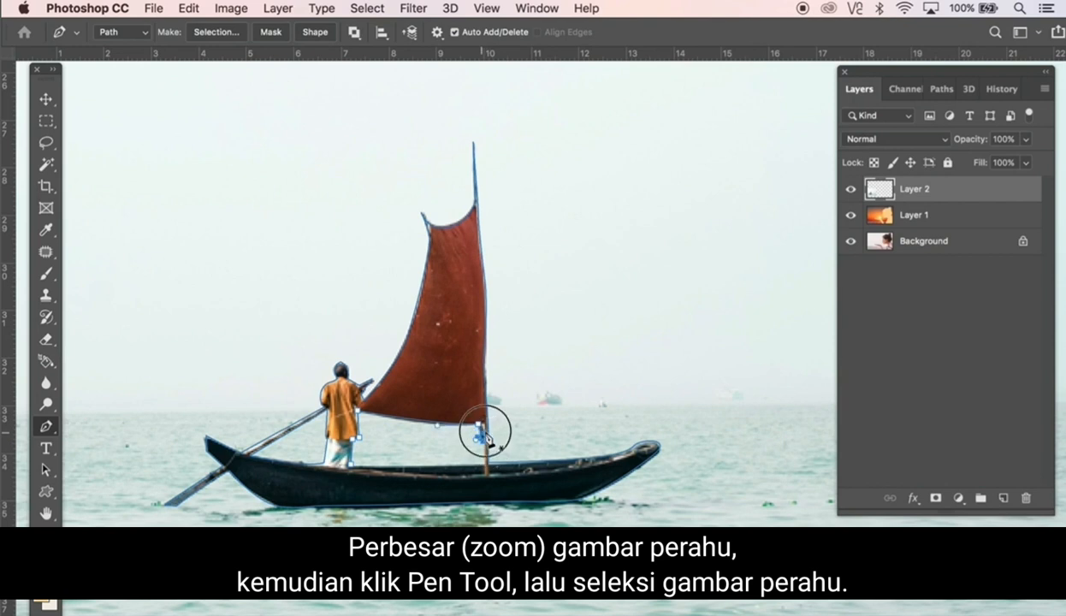
left_click(484, 442)
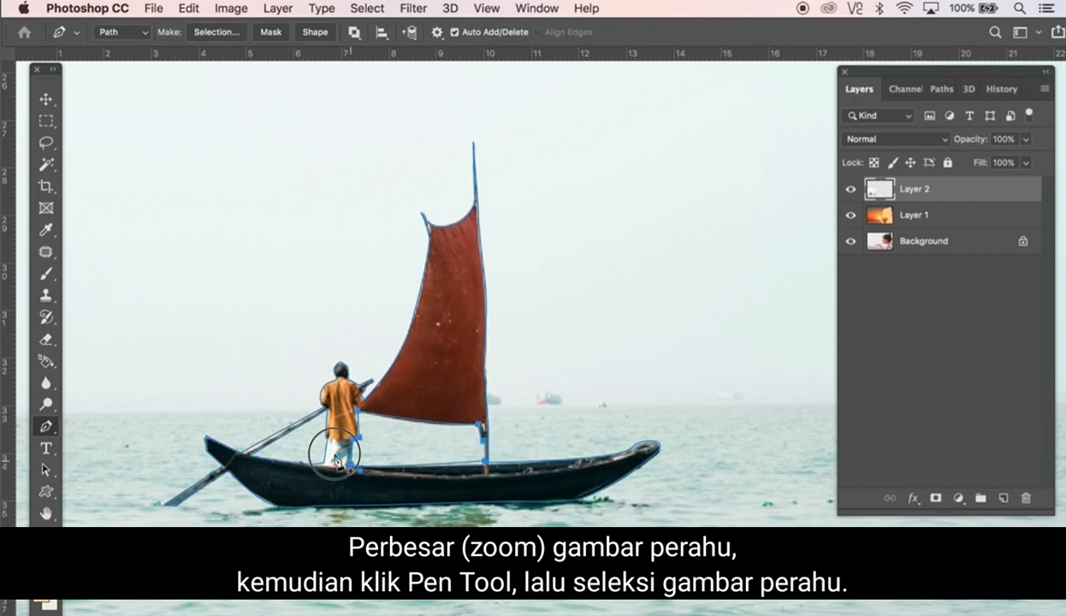
left_click(485, 462)
- Convert the boat paths into a selection, then copy and paste the selected boat onto a new layer
key("ctrl+Return")
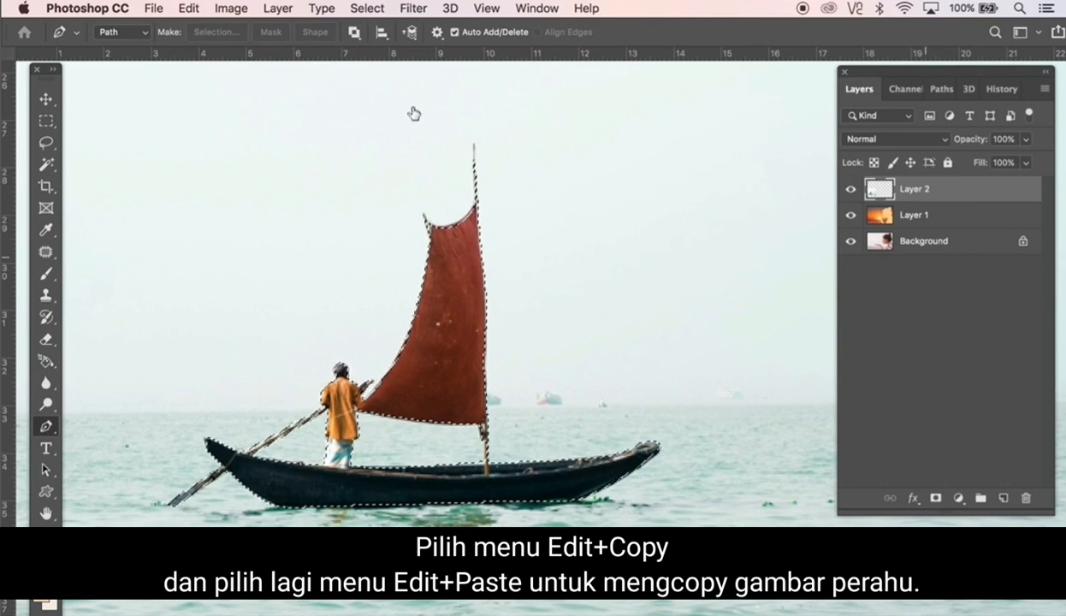
left_click(189, 7)
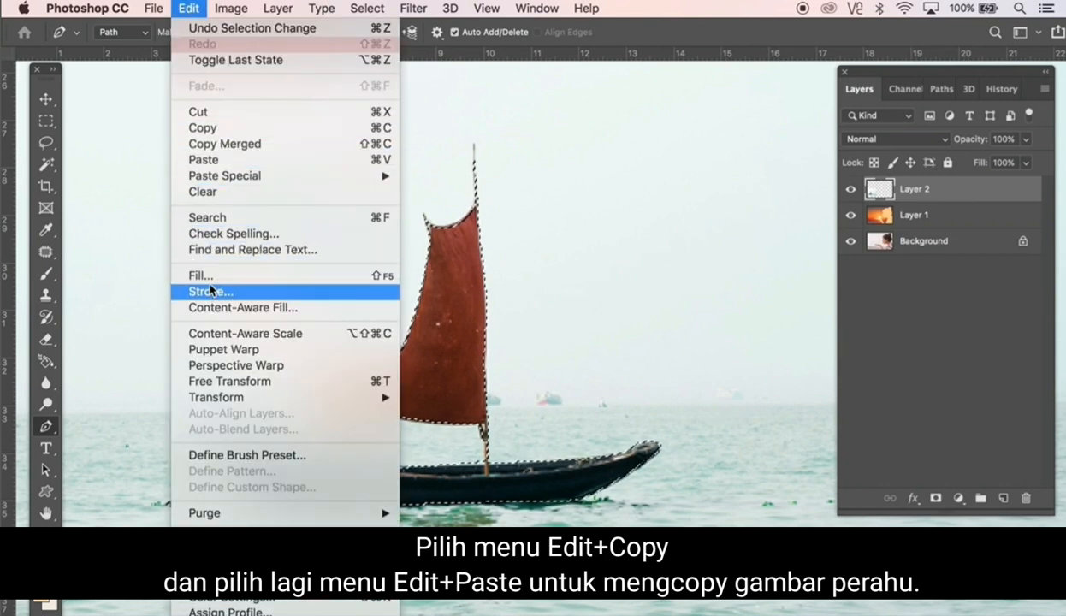
left_click(203, 127)
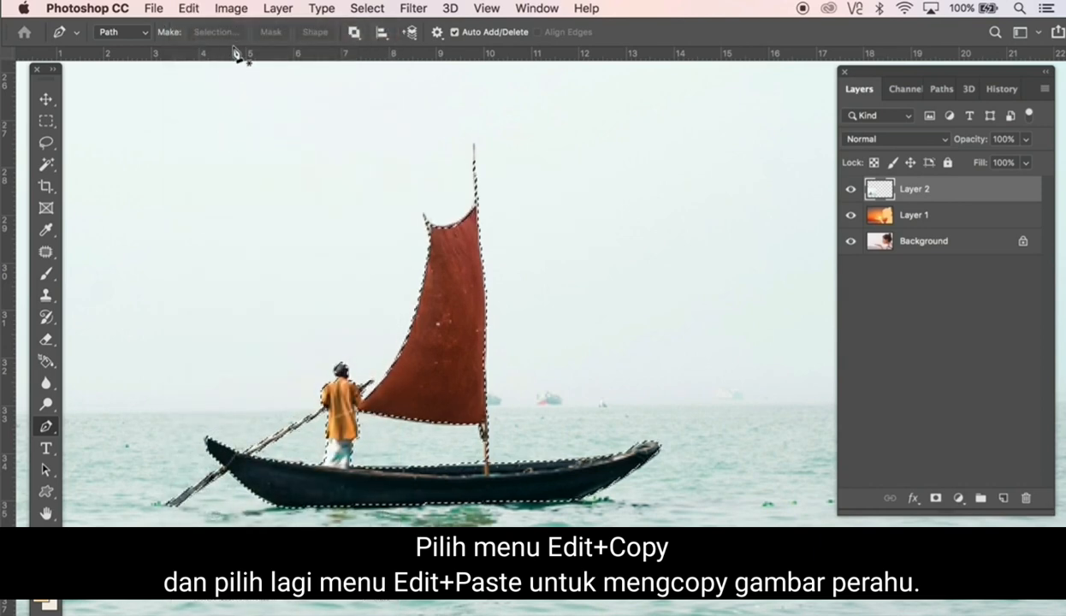
left_click(193, 9)
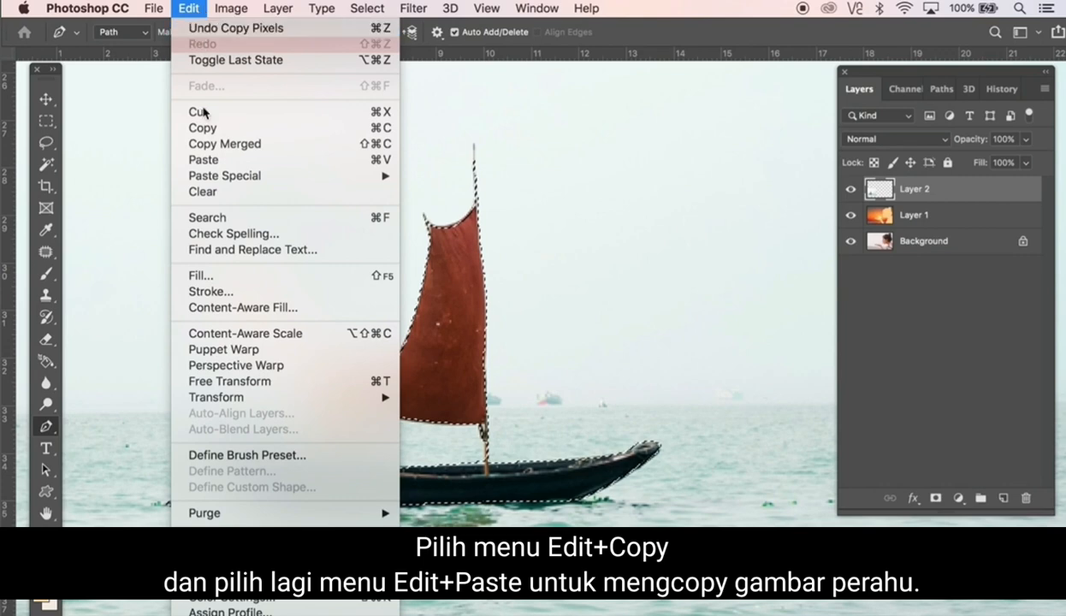
left_click(203, 160)
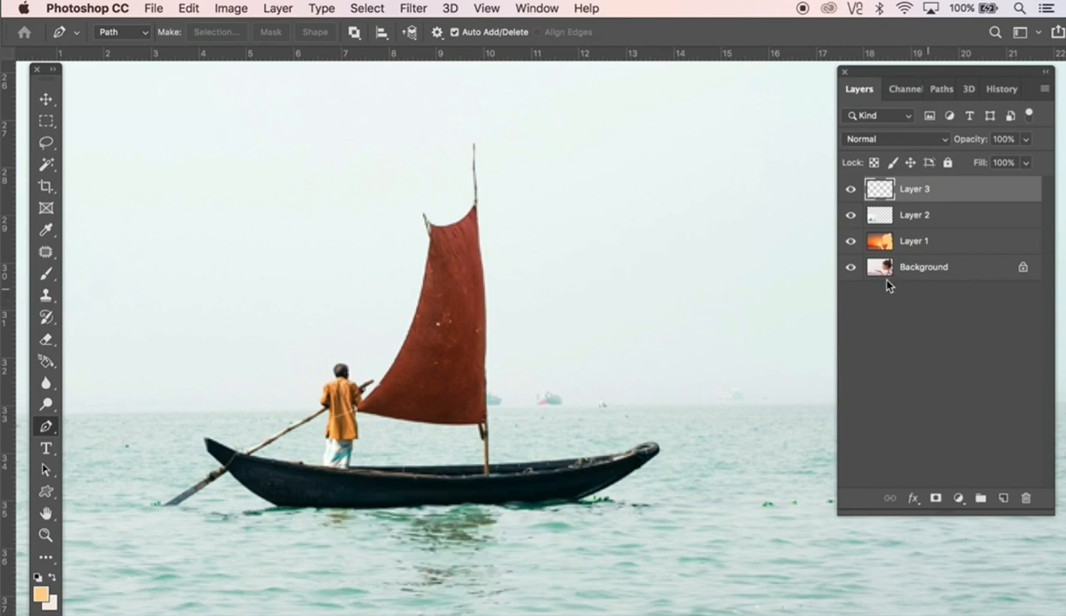
- Hide Layer 2 with the original boat photo and move the cut-out boat down onto the sea horizon
left_click(851, 215)
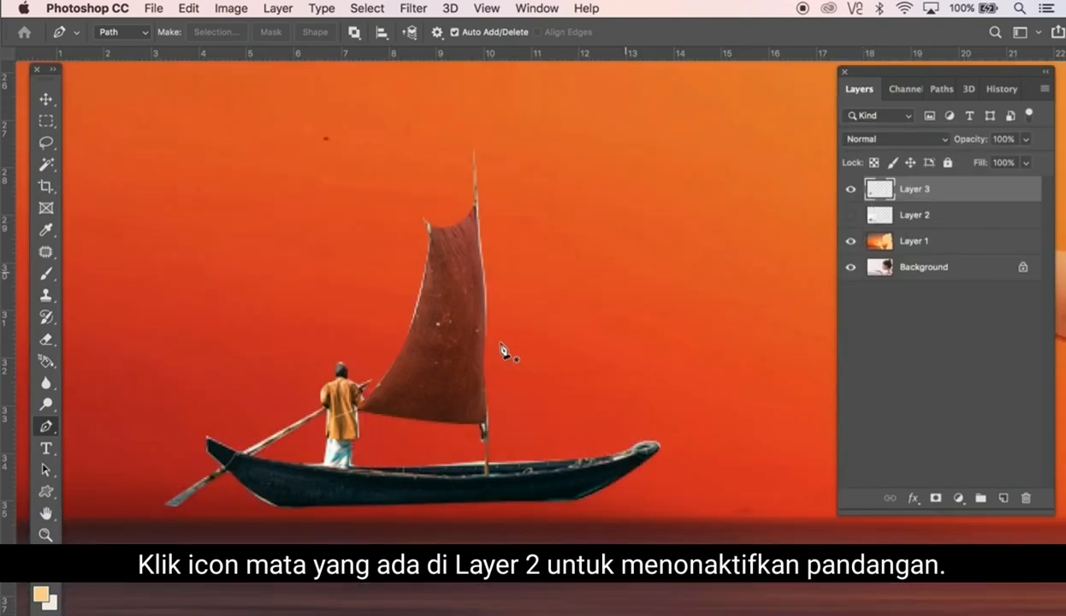
key("v")
key("super+0")
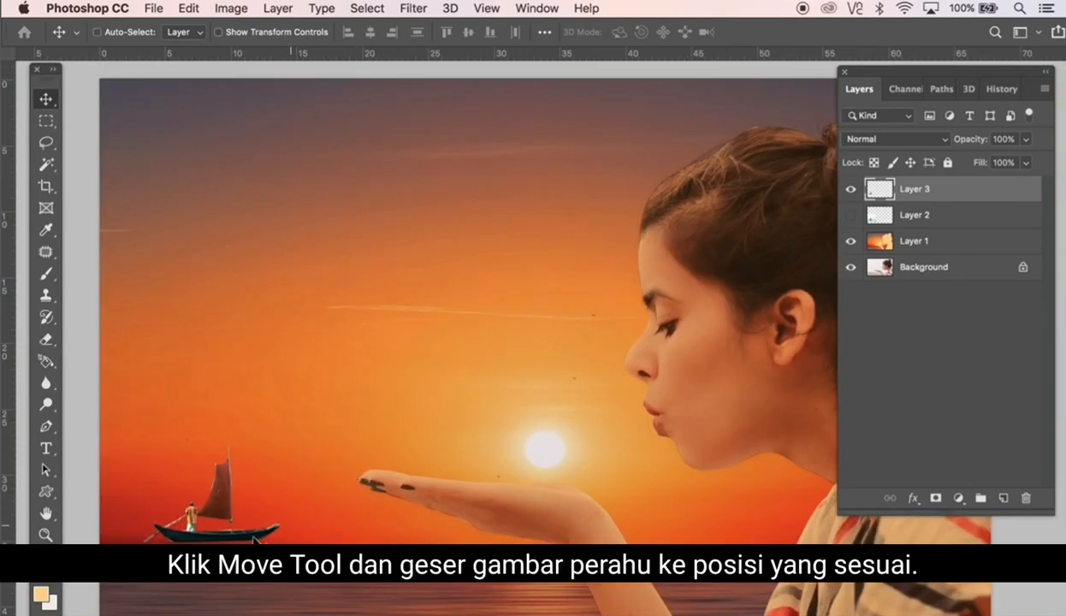
left_click_drag(254, 531, 257, 524)
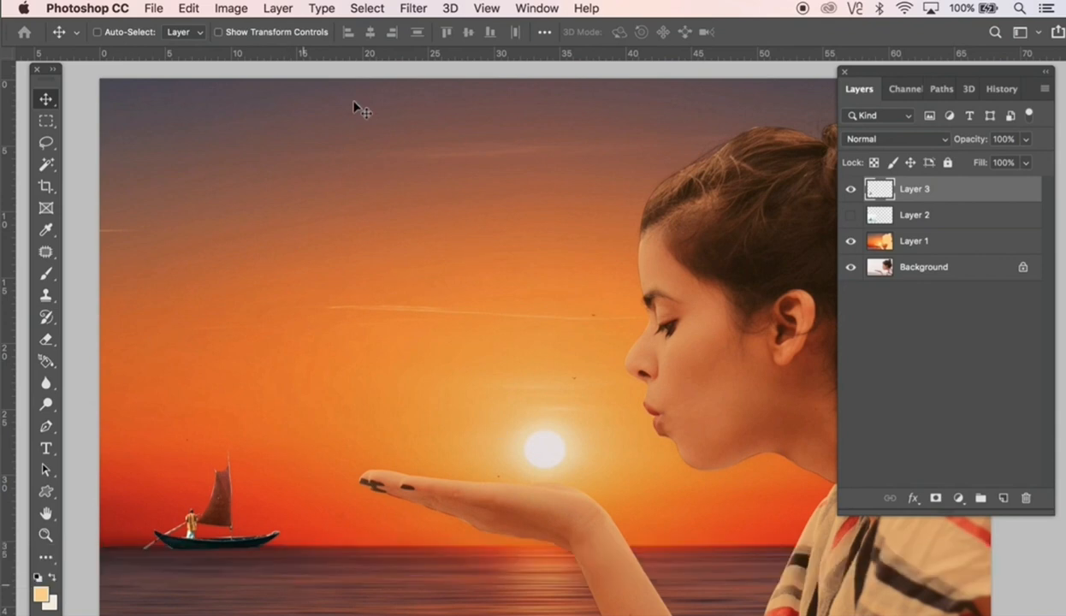
- Darken the cut-out boat with a Levels adjustment, setting the white output level to 102
left_click(231, 9)
mouse_move(245, 52)
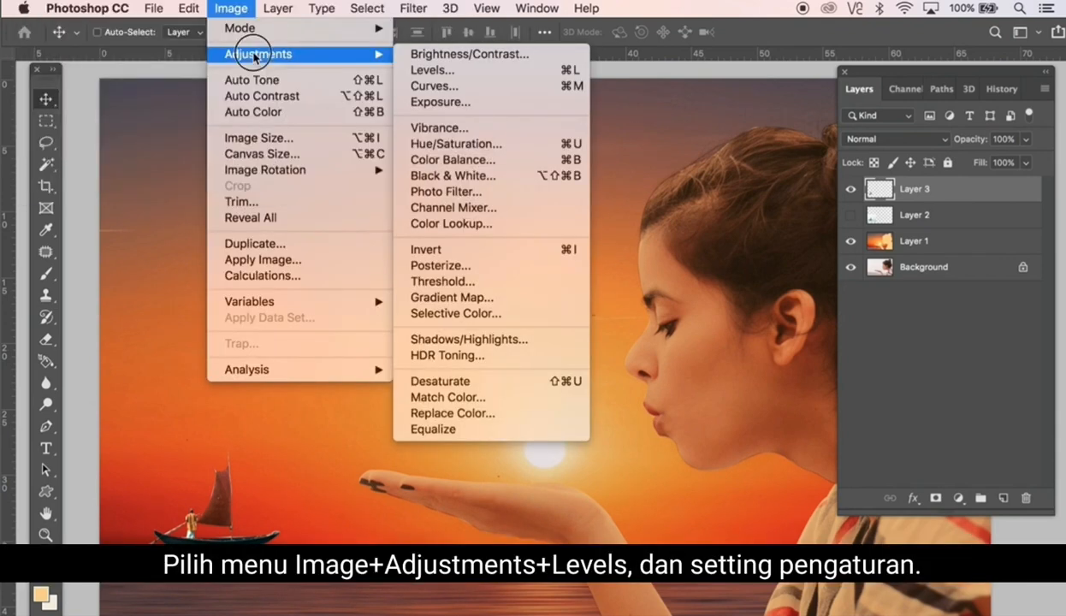
left_click(511, 72)
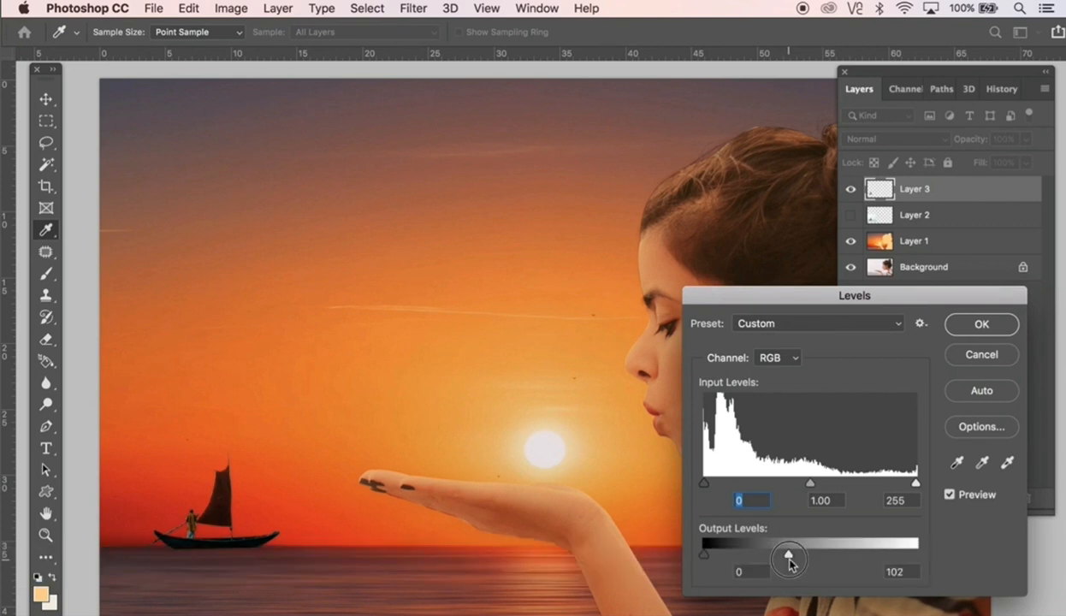
left_click(977, 325)
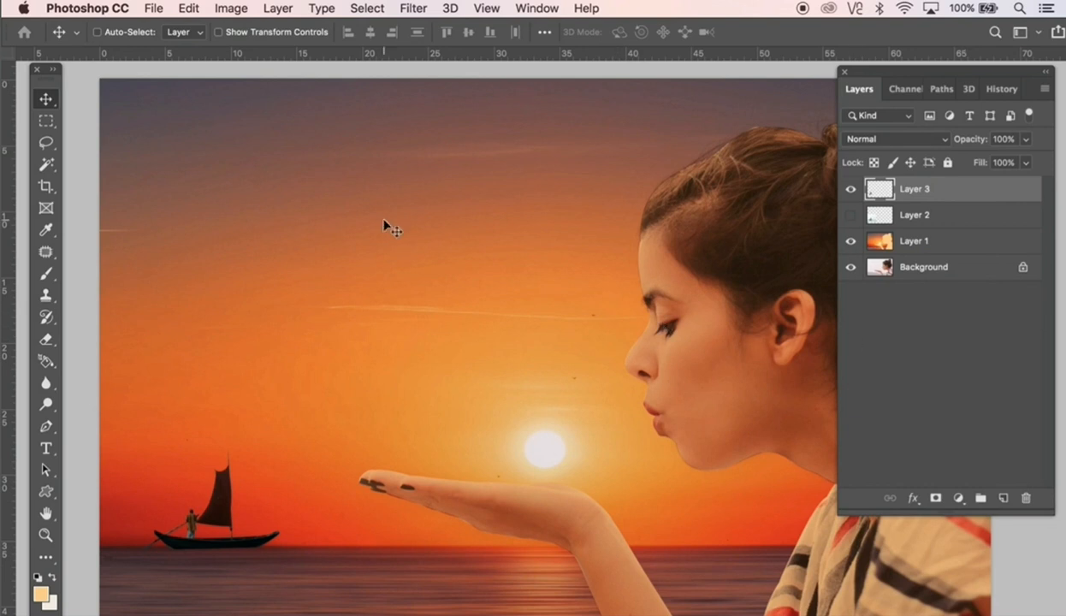
- Hide the panels and switch to full-screen mode to examine the finished composite
key("super+minus")
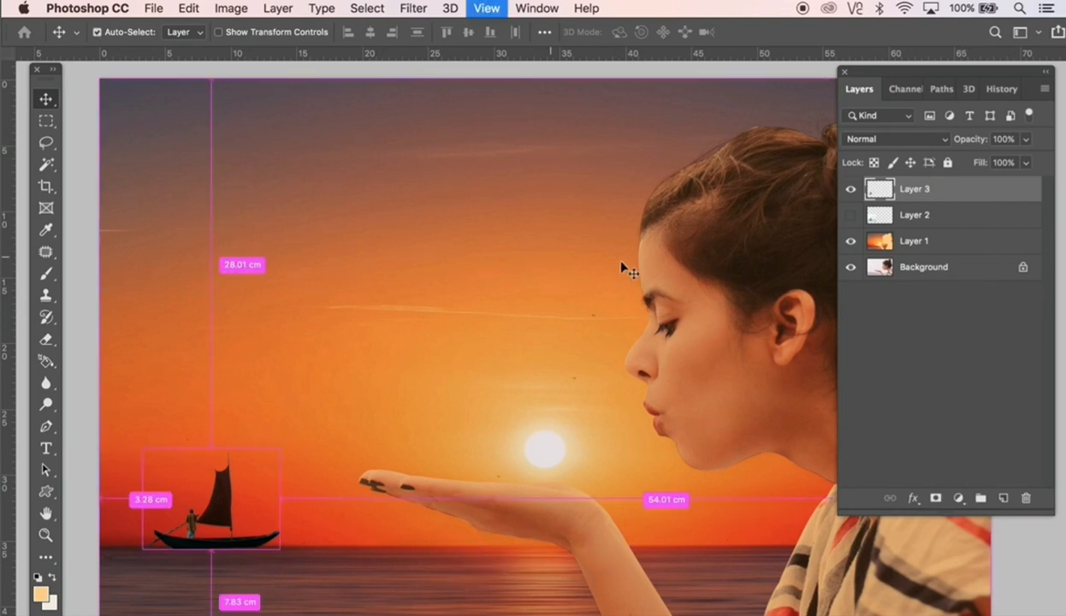
key("Tab")
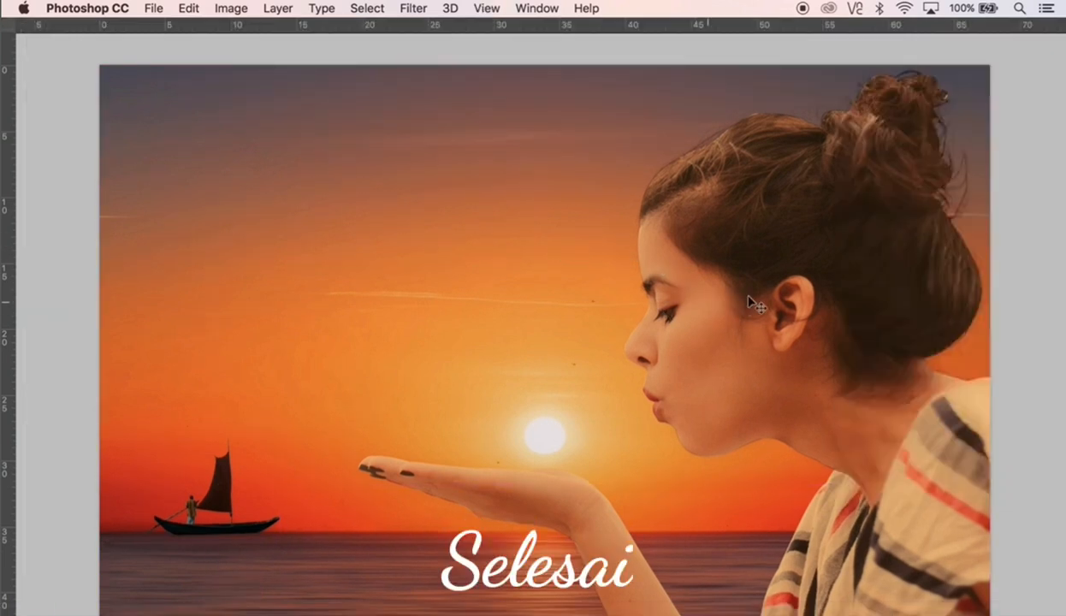
key("f")
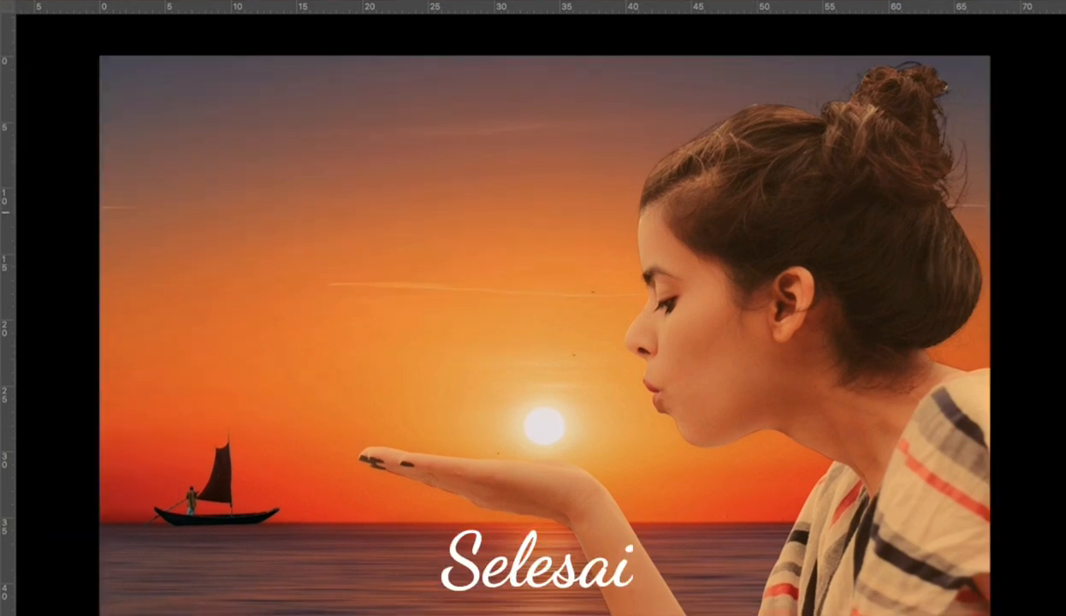